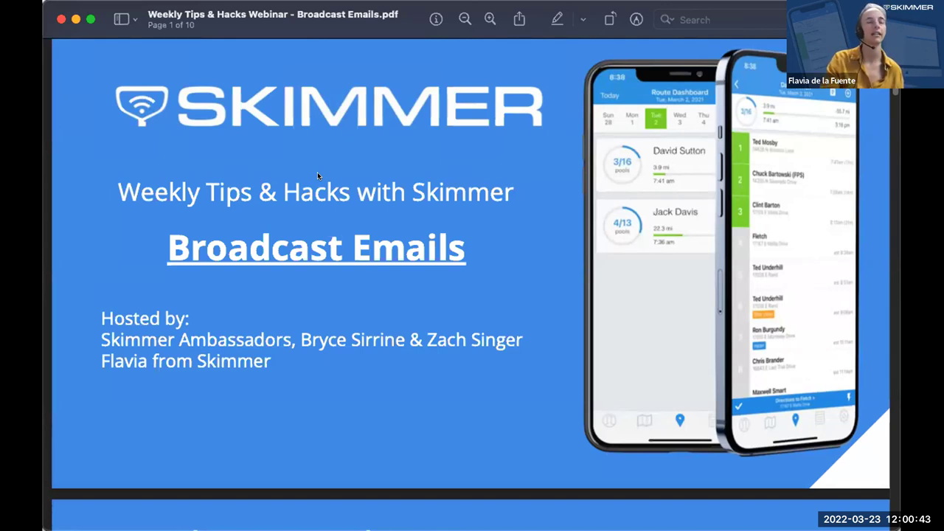
- Scroll the webinar PDF past the title slide to page 2, Broadcast Email Basics
scroll(317, 171, down, 5)
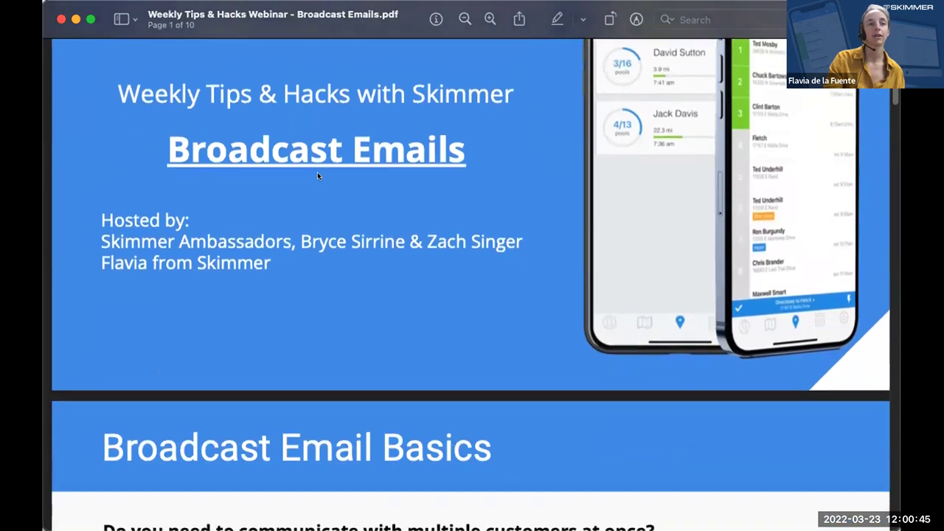
scroll(318, 174, down, 3)
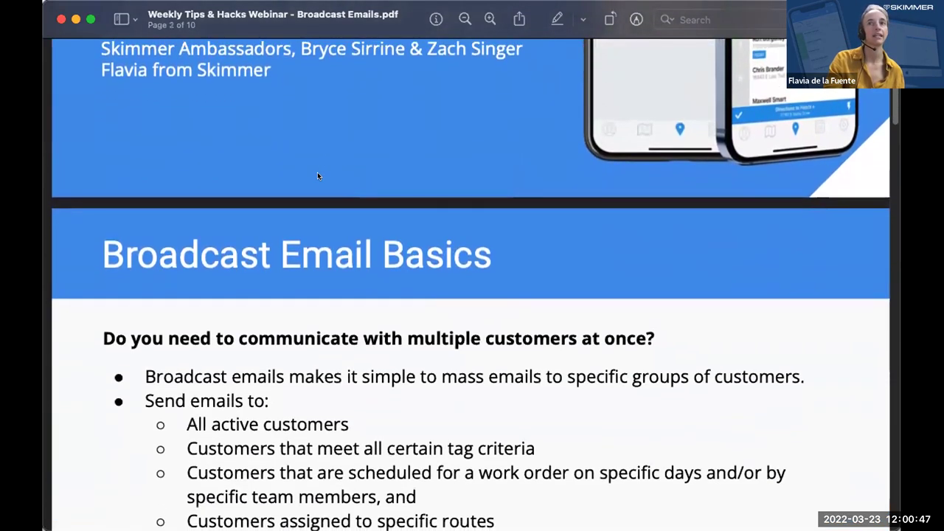
scroll(317, 174, down, 2)
scroll(317, 172, down, 3)
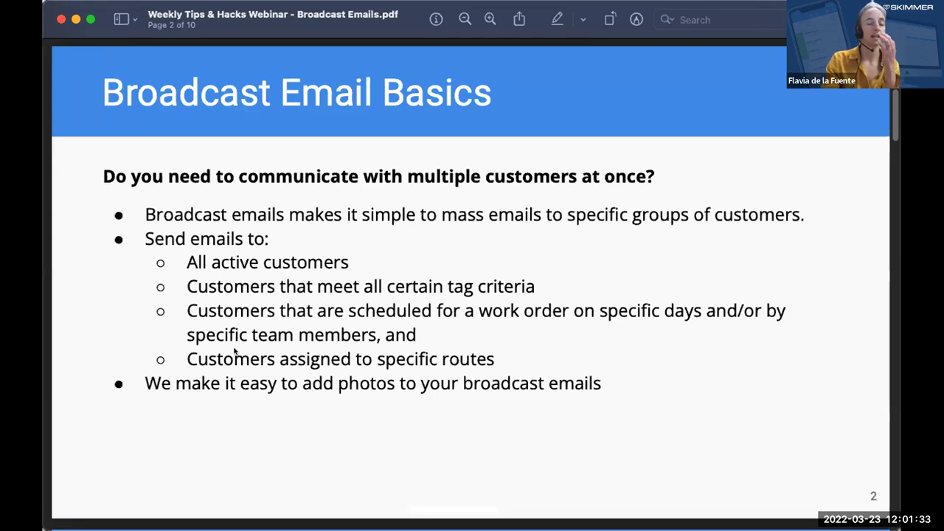
- Scroll through pages 3–6 to page 7, Adding Pictures to Broadcast Emails
scroll(234, 352, down, 8)
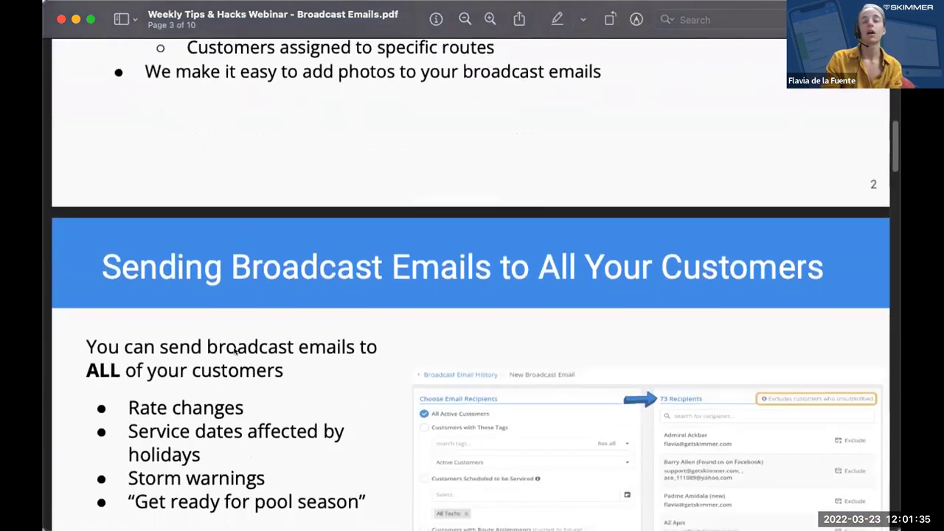
scroll(234, 352, down, 3)
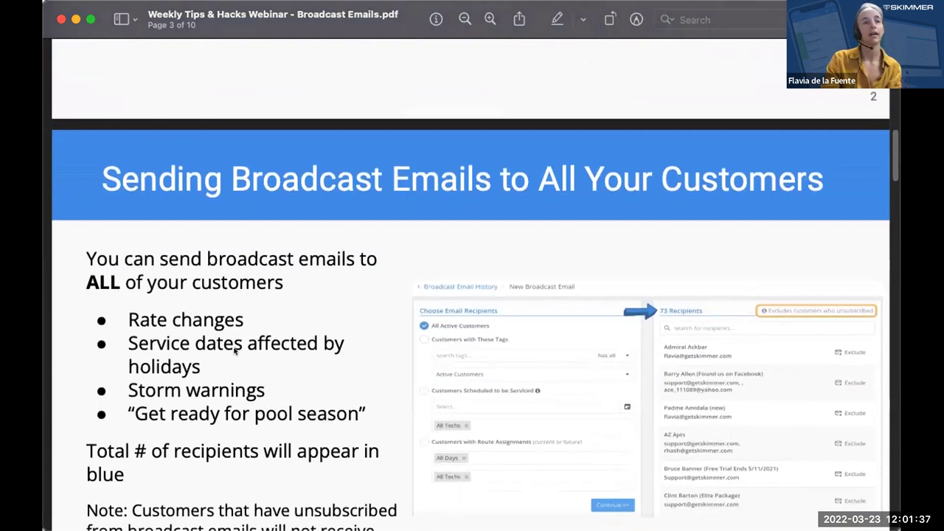
scroll(235, 352, down, 3)
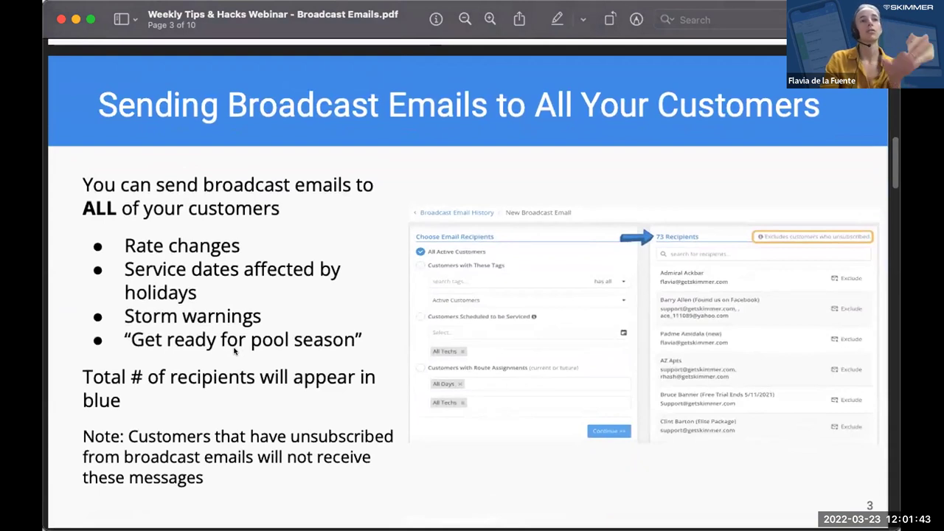
scroll(235, 351, down, 5)
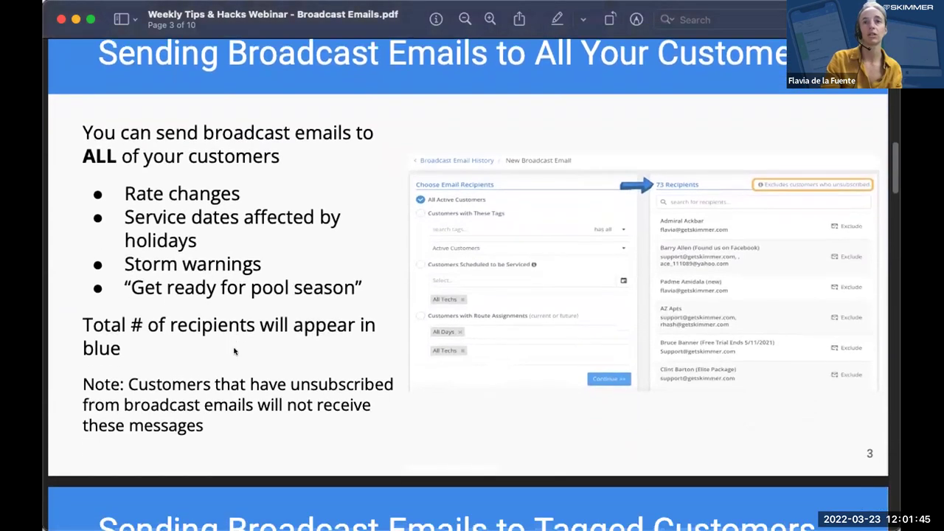
scroll(235, 351, down, 4)
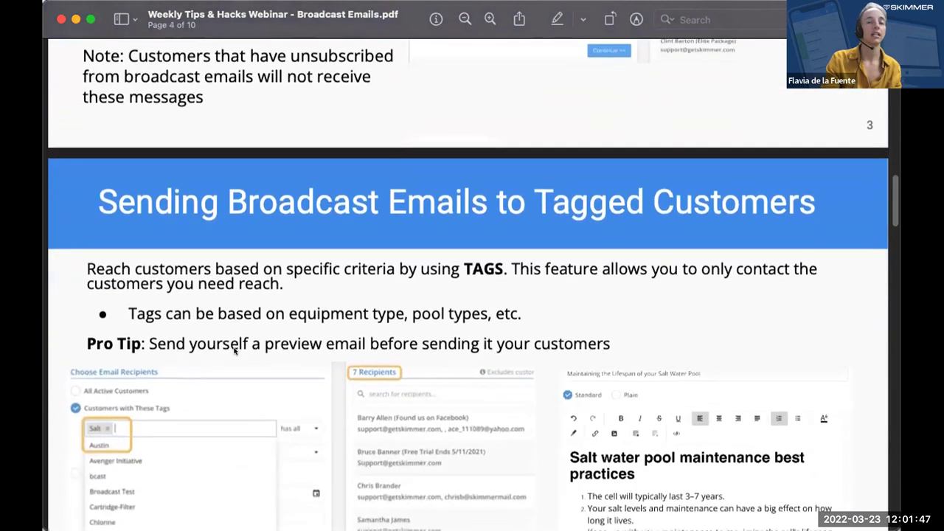
scroll(234, 351, down, 2)
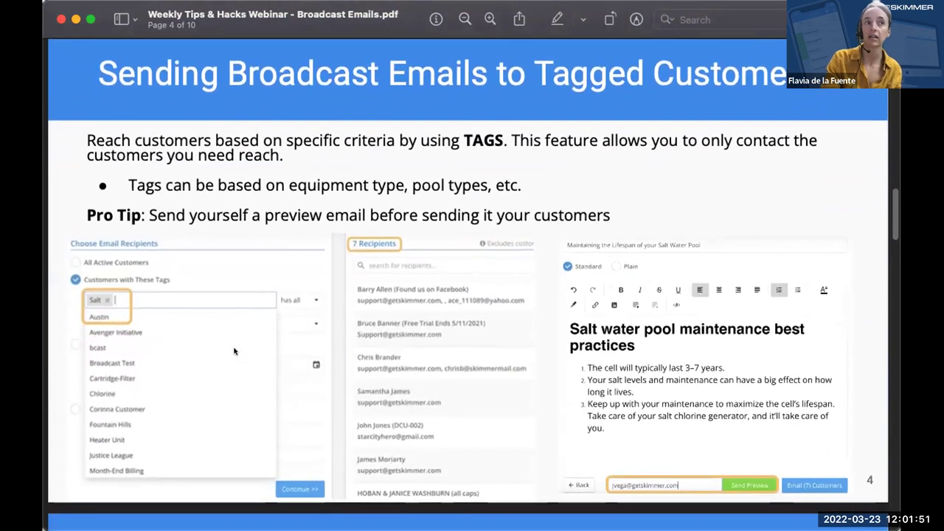
scroll(235, 351, down, 5)
scroll(234, 351, down, 6)
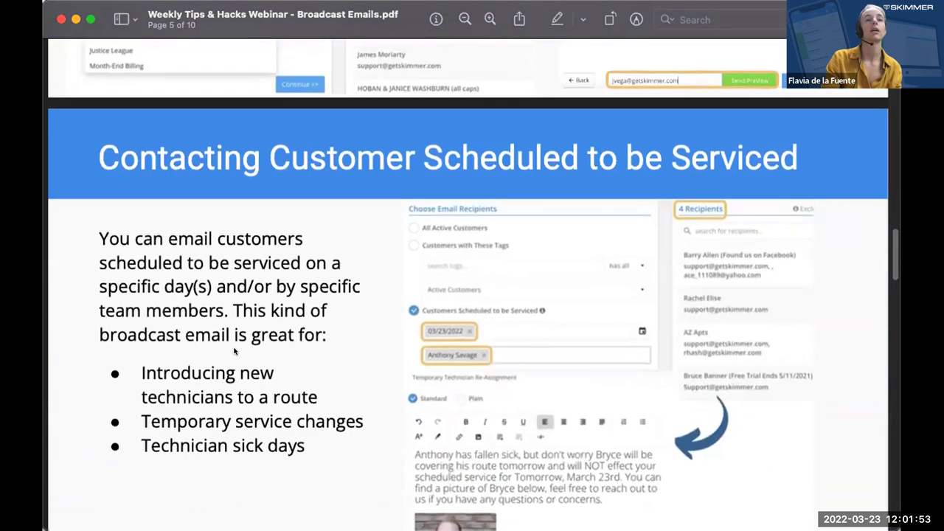
scroll(234, 351, down, 1)
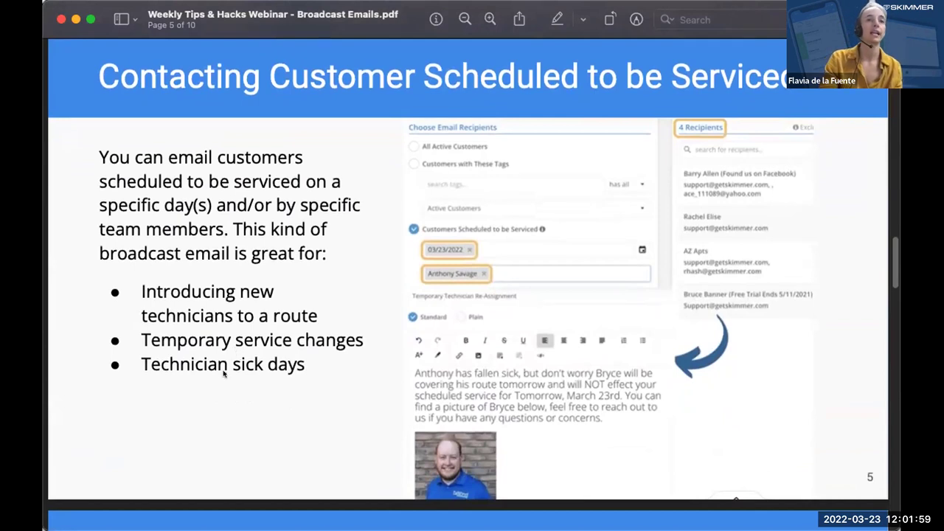
scroll(222, 381, up, 1)
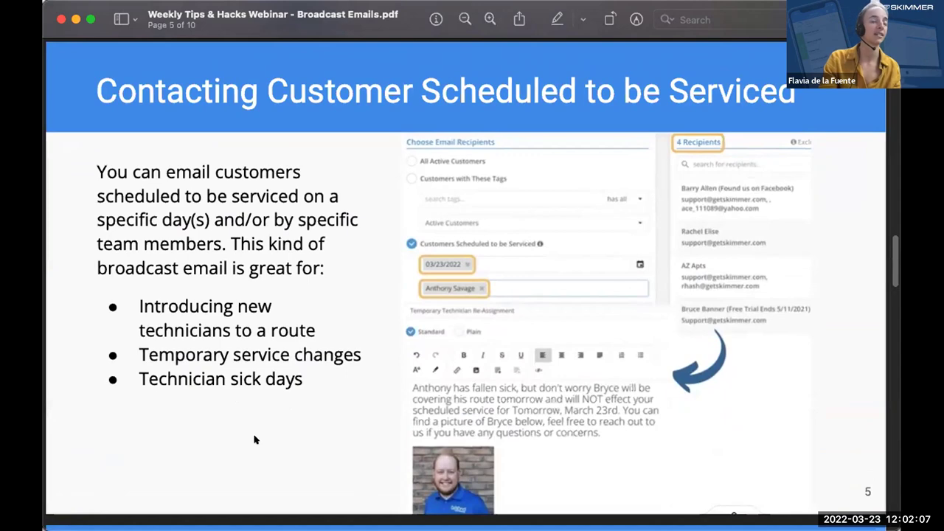
scroll(254, 439, down, 10)
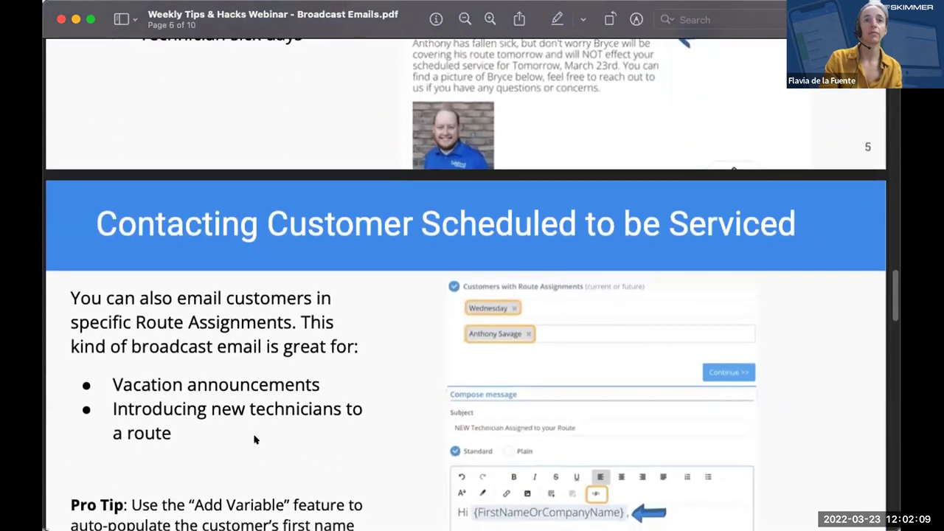
scroll(254, 439, down, 12)
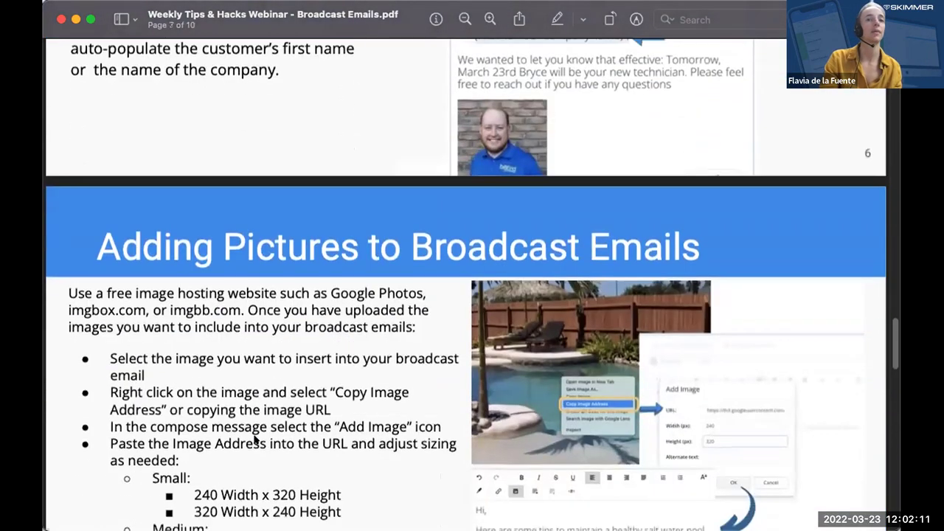
scroll(254, 440, down, 4)
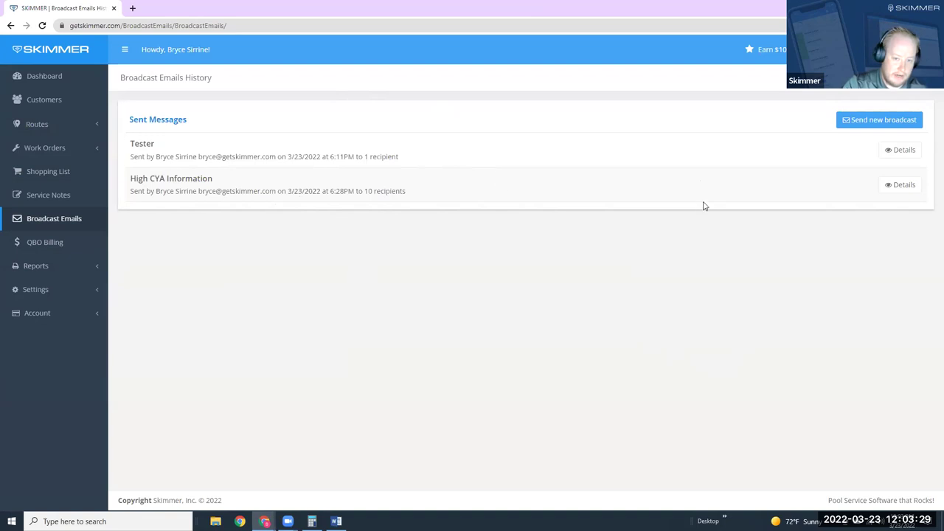
- Address a new broadcast to Customers with These Tags: Filter Type- Cartridge (27), then continue
click(881, 121)
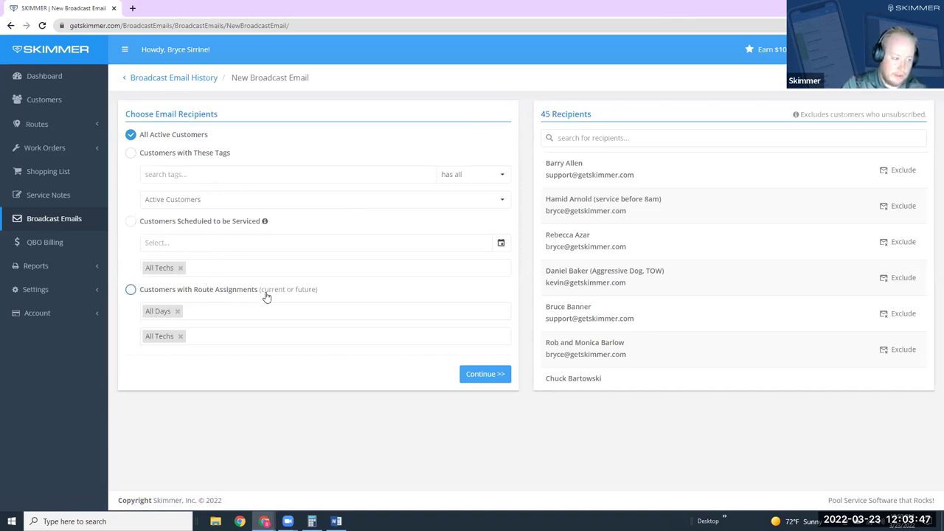
click(156, 154)
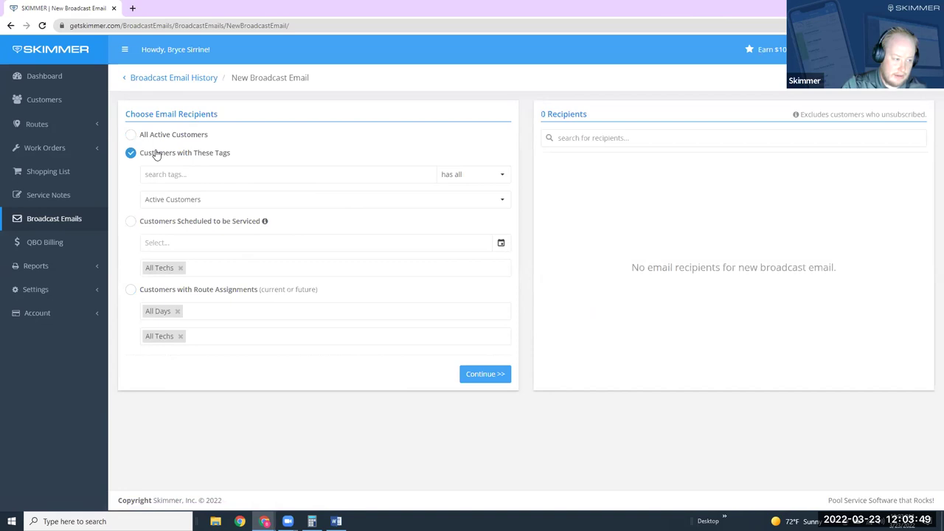
click(185, 180)
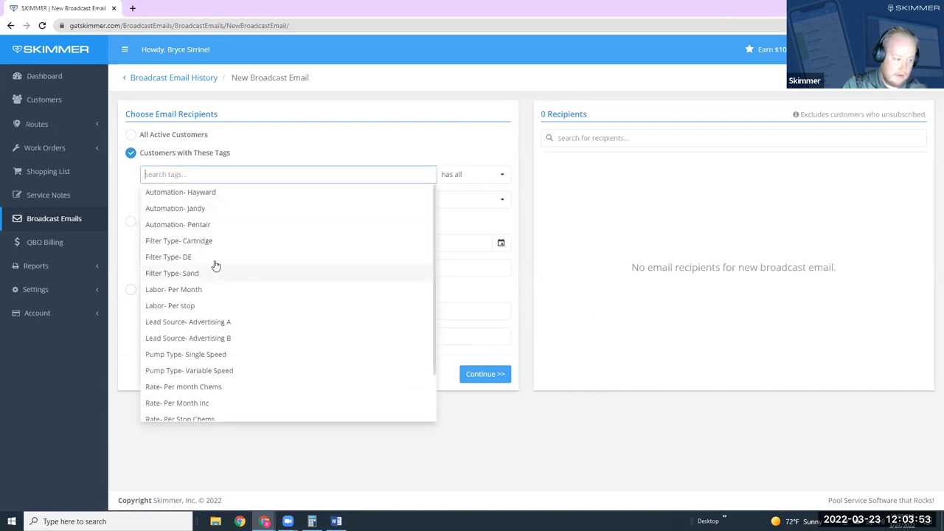
click(211, 243)
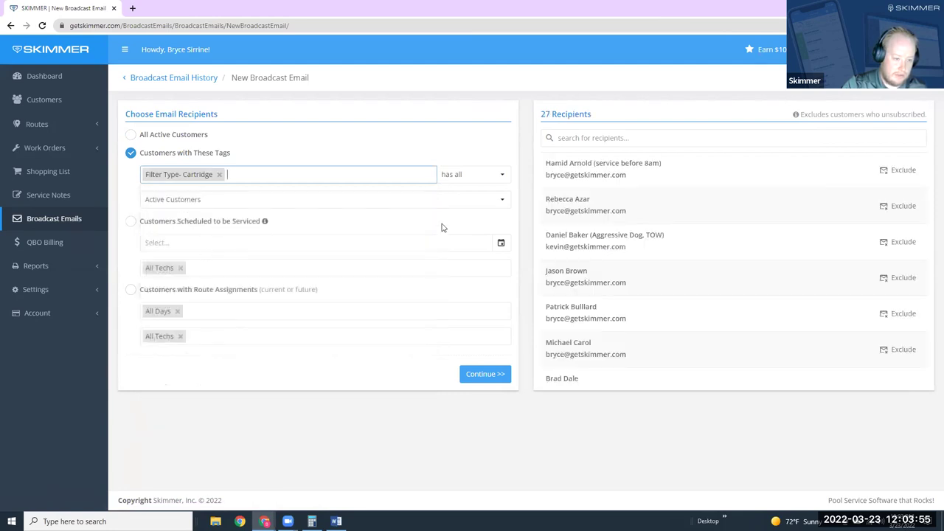
scroll(594, 192, down, 2)
scroll(597, 201, down, 5)
scroll(605, 207, up, 7)
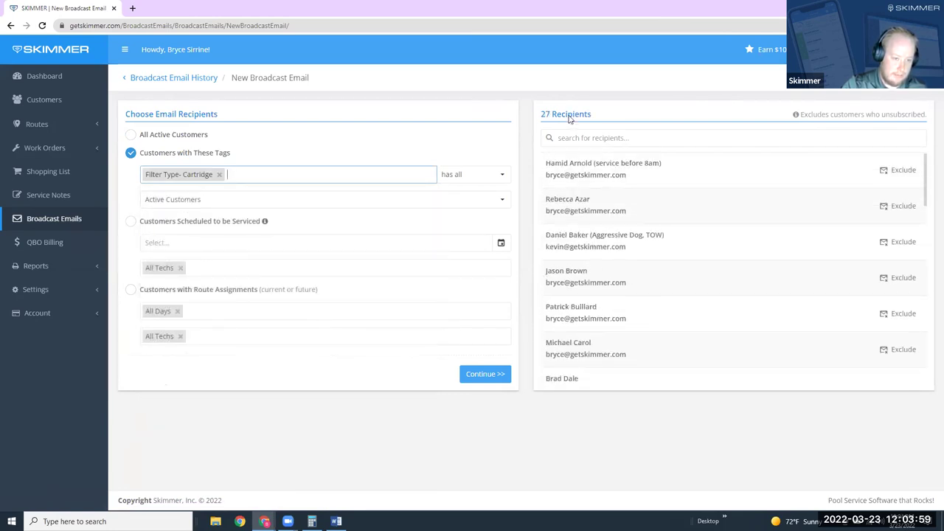
click(489, 379)
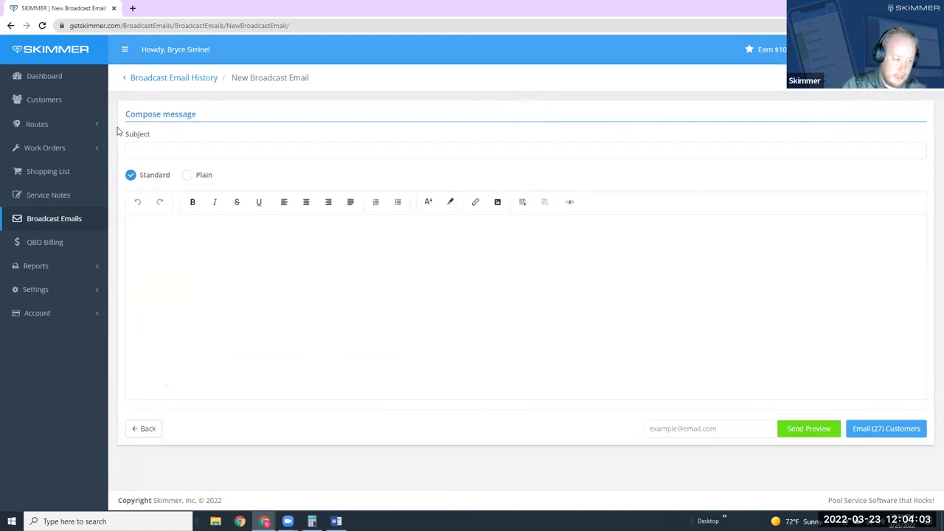
- Enter the subject 'High CYA information' and place the cursor in the message body
click(139, 143)
click(168, 148)
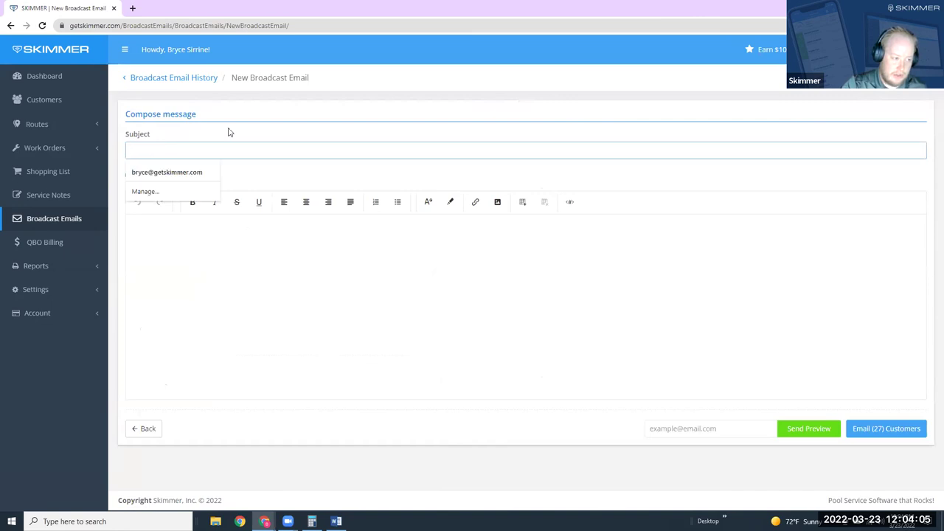
click(279, 128)
click(143, 154)
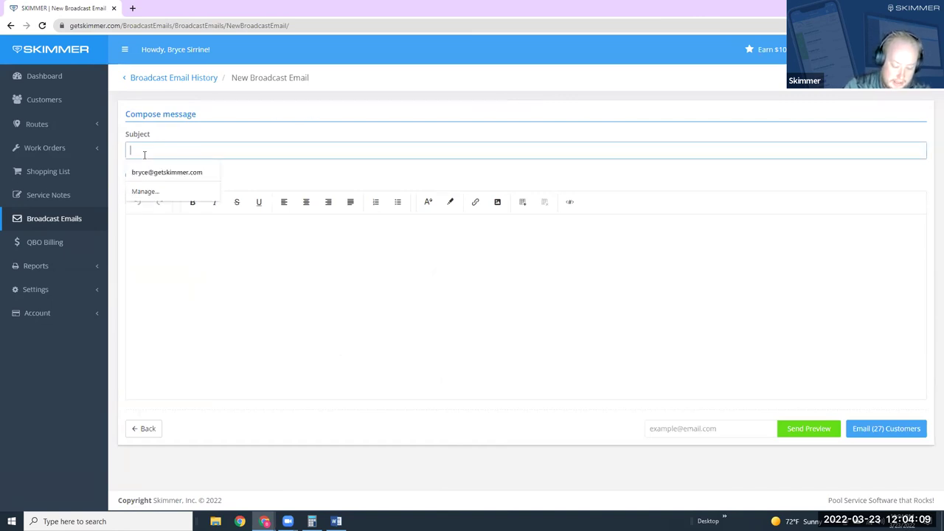
text(High CYA infor)
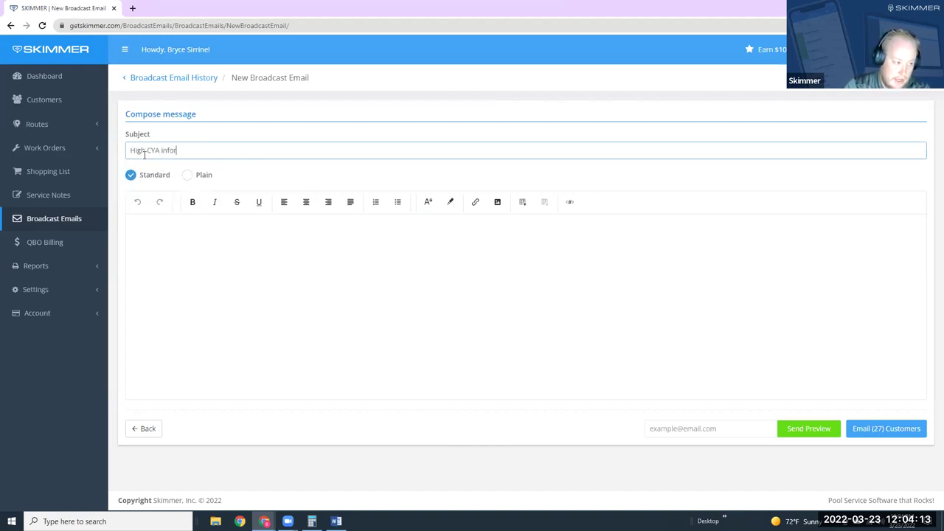
text( on)
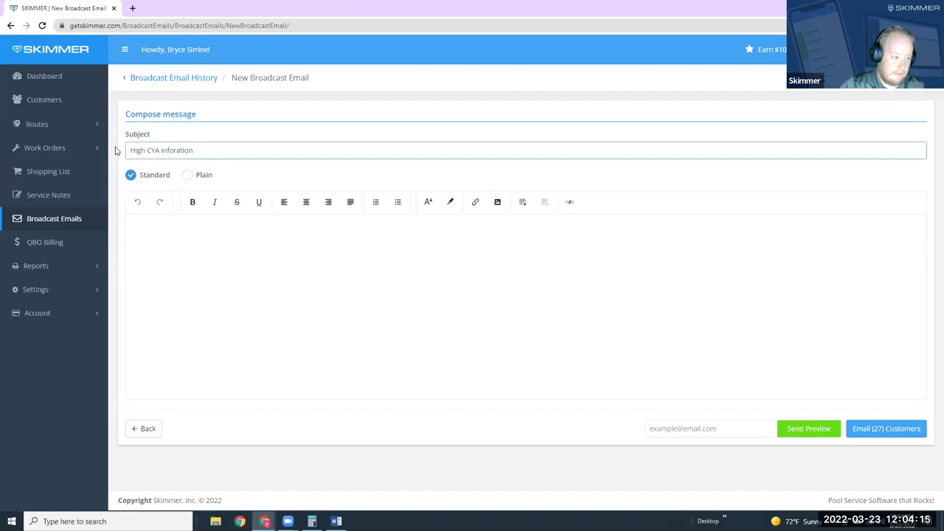
key(BackSpace)
key(BackSpace)
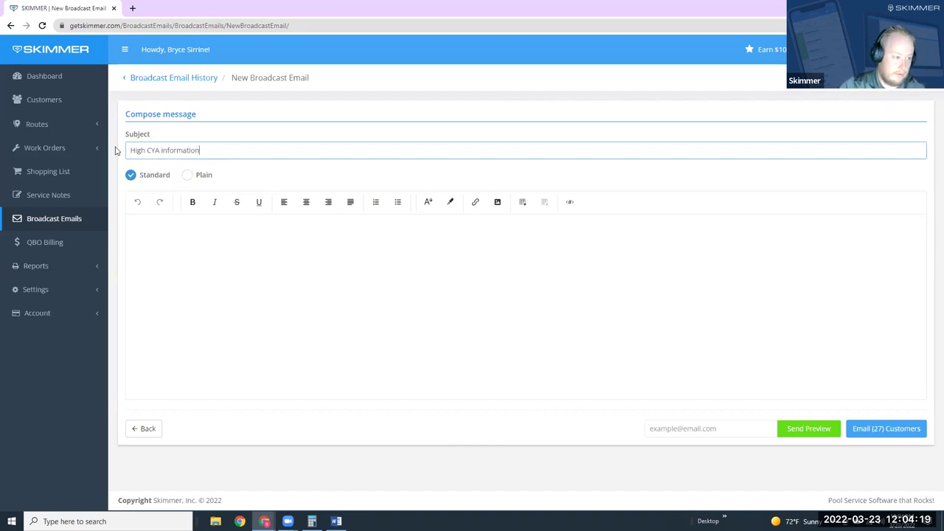
click(246, 246)
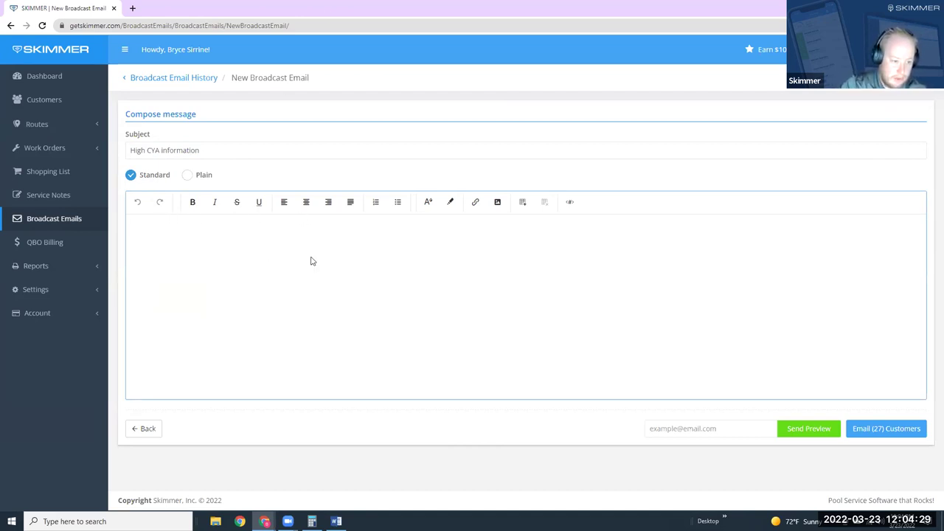
- Write the greeting 'Dear {FullName},' using the FullName variable, then start a new line
click(573, 208)
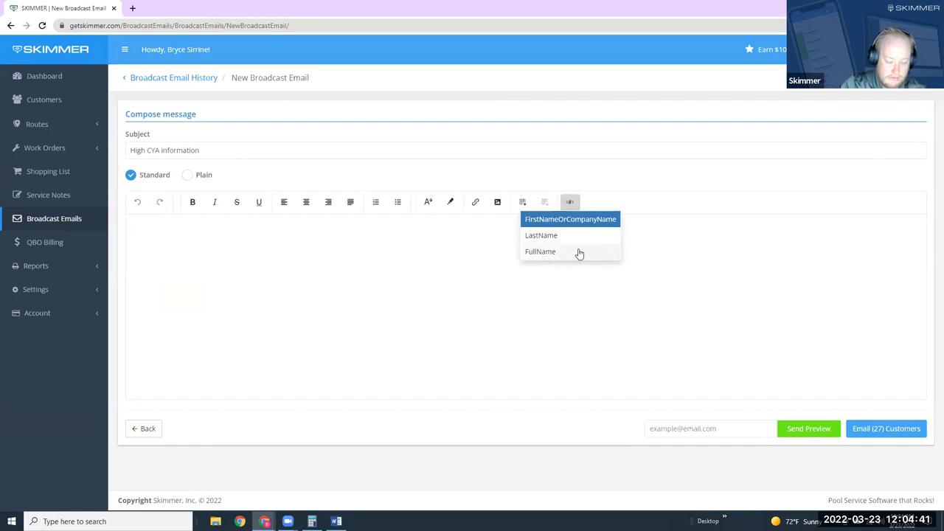
click(555, 254)
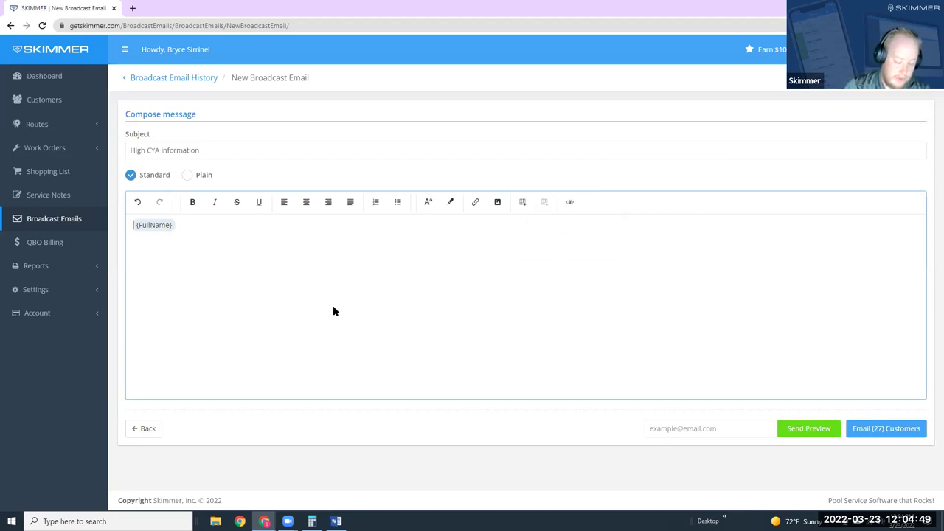
text(Dear)
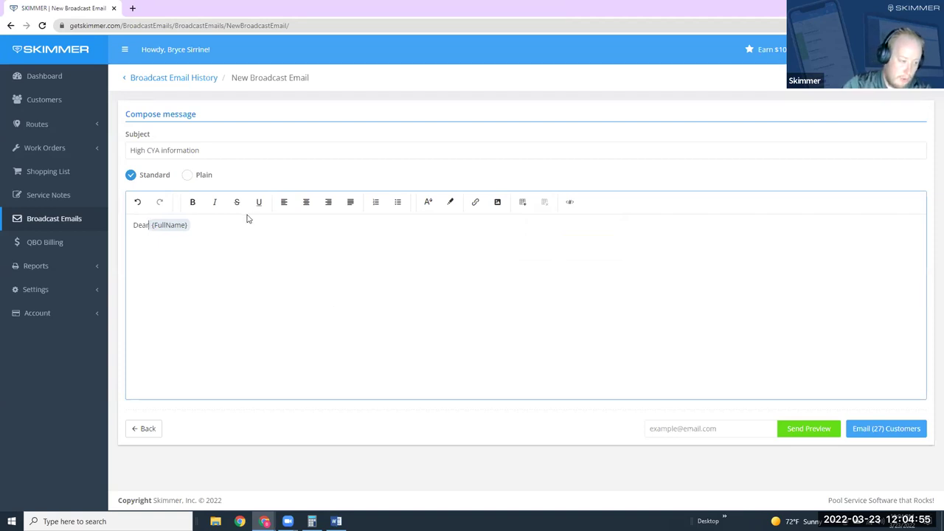
click(213, 225)
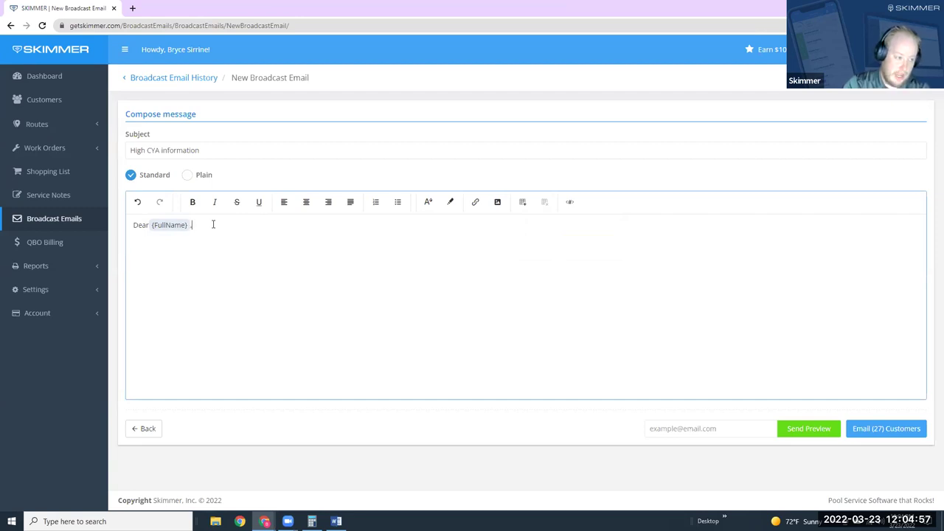
text(,)
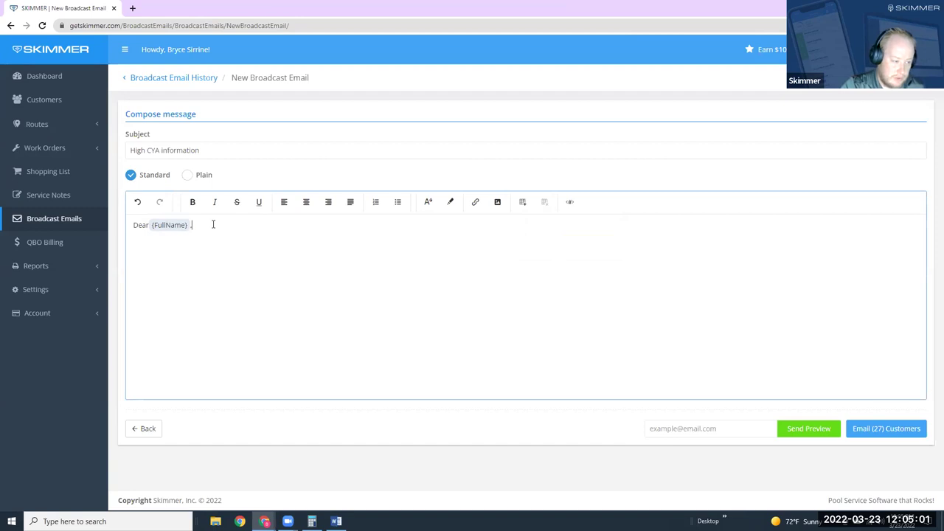
key(Return)
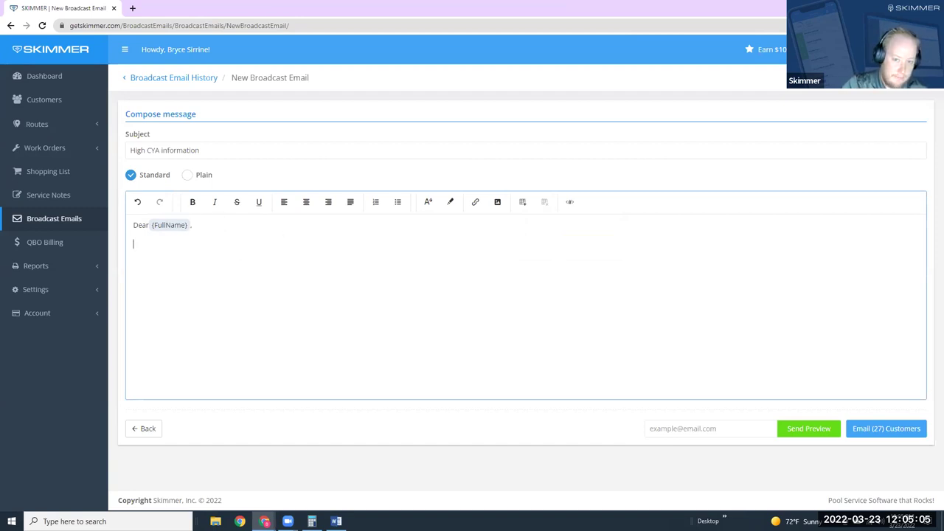
- Shrink the browser window, delete the pool photo from the Word article, and select its text
double_click(337, 6)
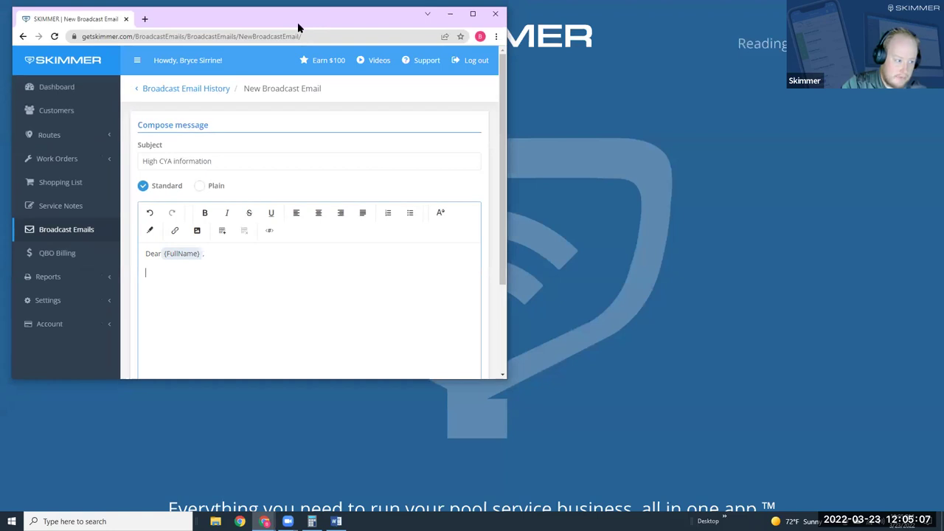
drag(297, 22, 288, 23)
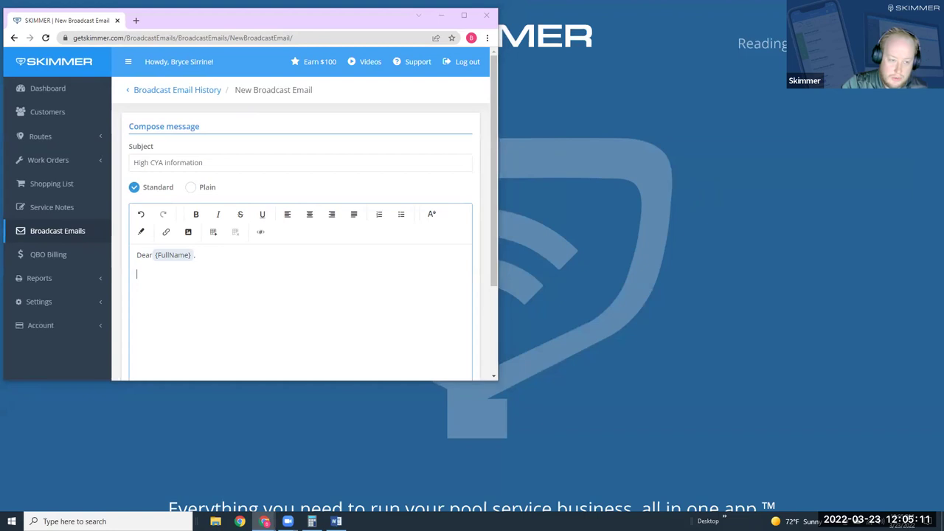
key(alt+Tab)
scroll(727, 344, up, 10)
click(810, 197)
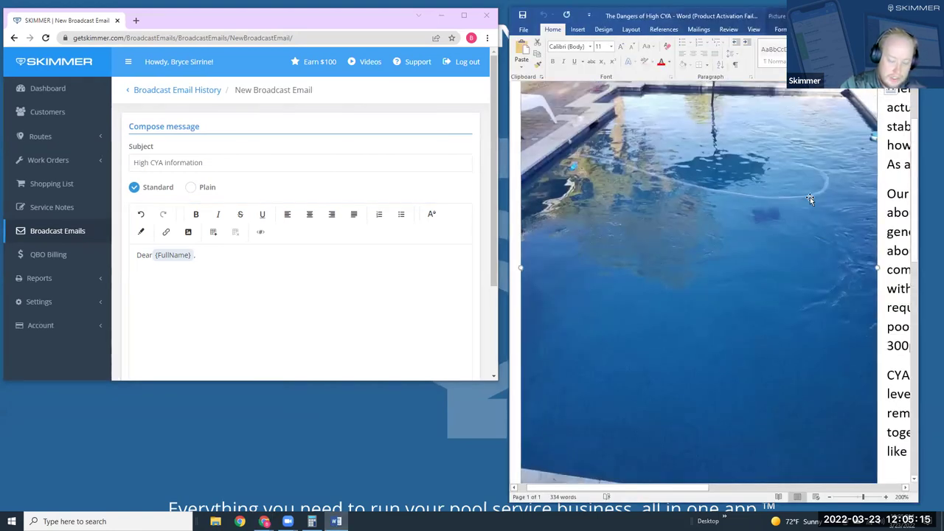
key(Delete)
scroll(819, 130, up, 1)
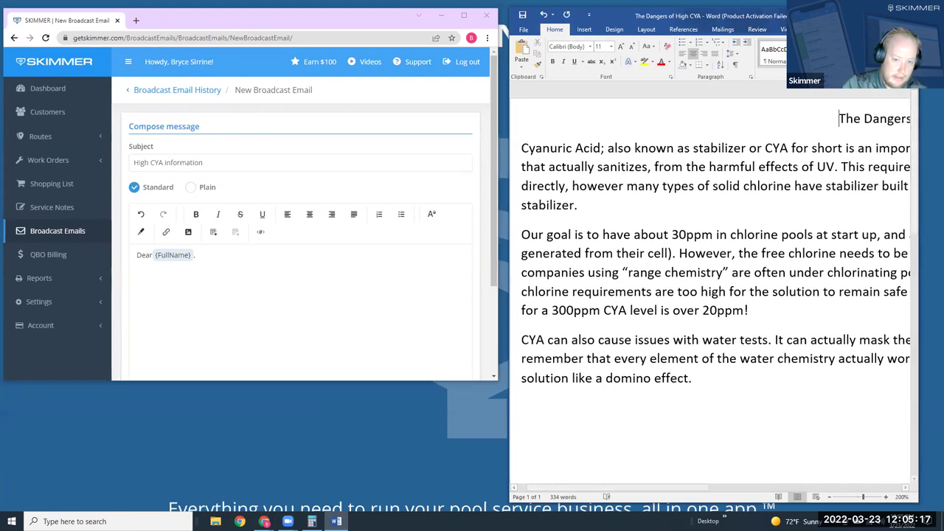
mouse_move(826, 121)
mouse_down()
mouse_move(852, 235)
mouse_move(841, 264)
mouse_move(867, 329)
mouse_move(841, 480)
mouse_move(816, 330)
mouse_move(769, 313)
mouse_move(780, 316)
mouse_up()
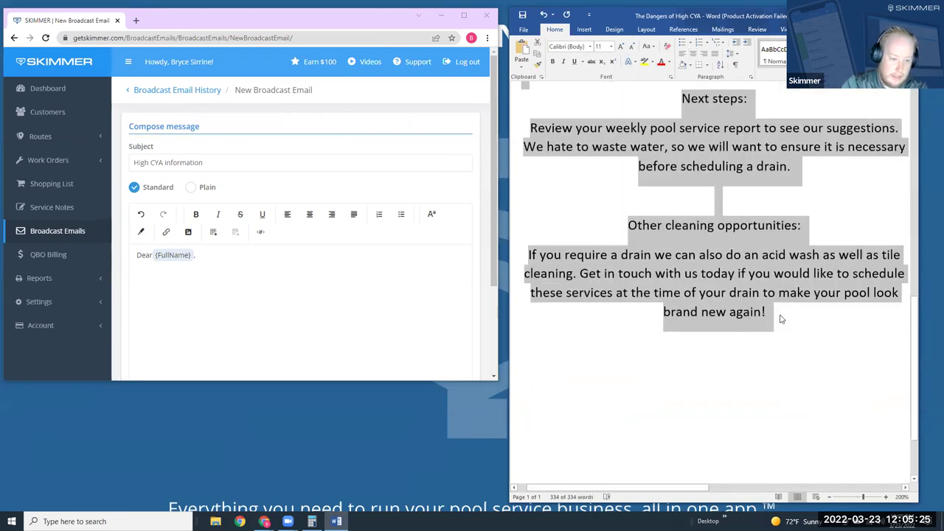
- Paste the article 'The Dangers of High CYA' into the email body below the greeting
click(314, 294)
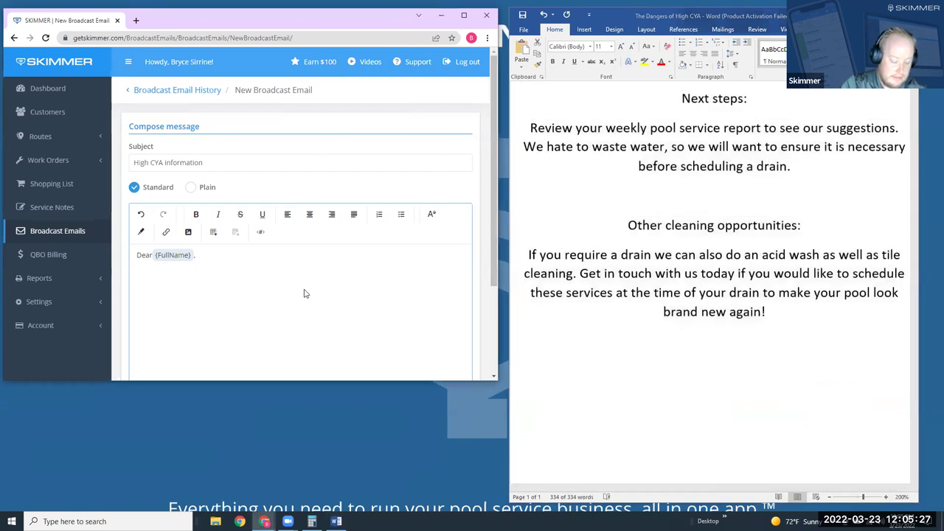
key(ctrl+v)
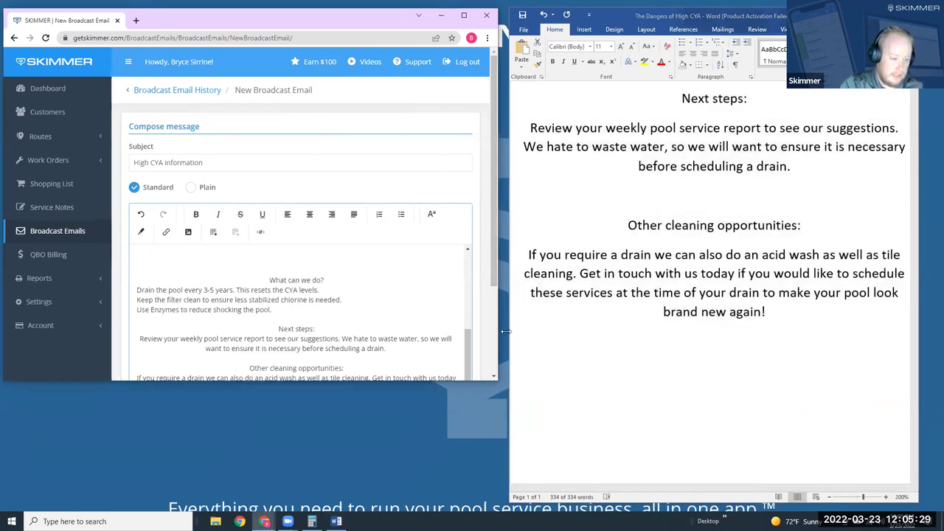
scroll(472, 339, down, 3)
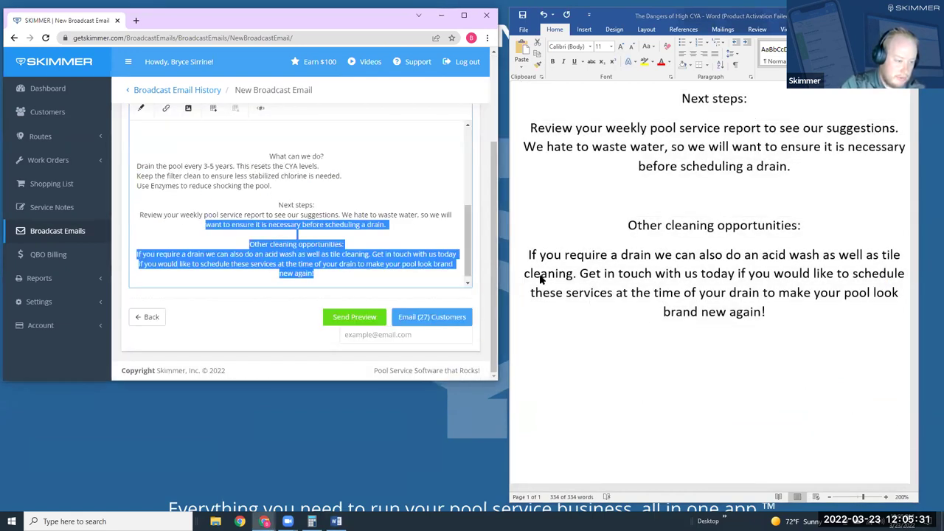
click(466, 225)
scroll(221, 181, up, 10)
scroll(222, 181, up, 3)
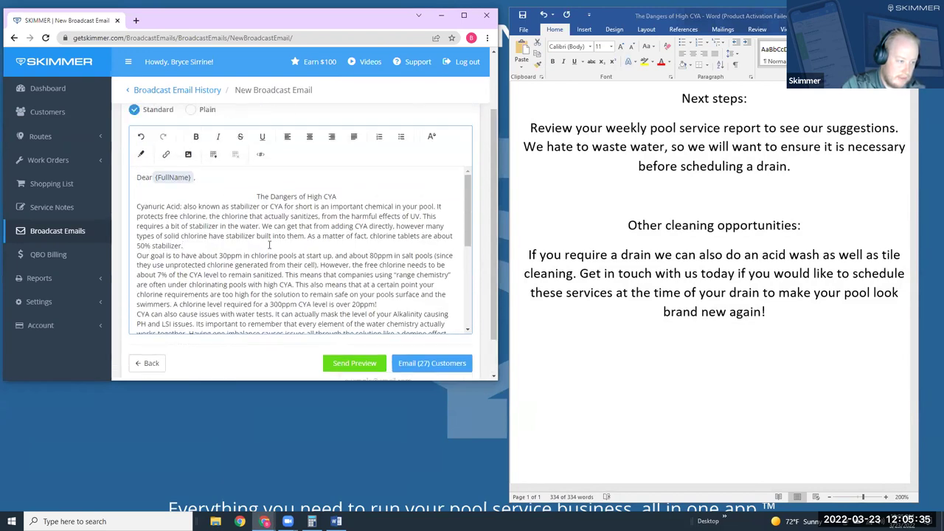
scroll(294, 345, down, 1)
scroll(293, 345, down, 5)
scroll(287, 339, up, 6)
scroll(281, 335, down, 4)
scroll(284, 335, down, 1)
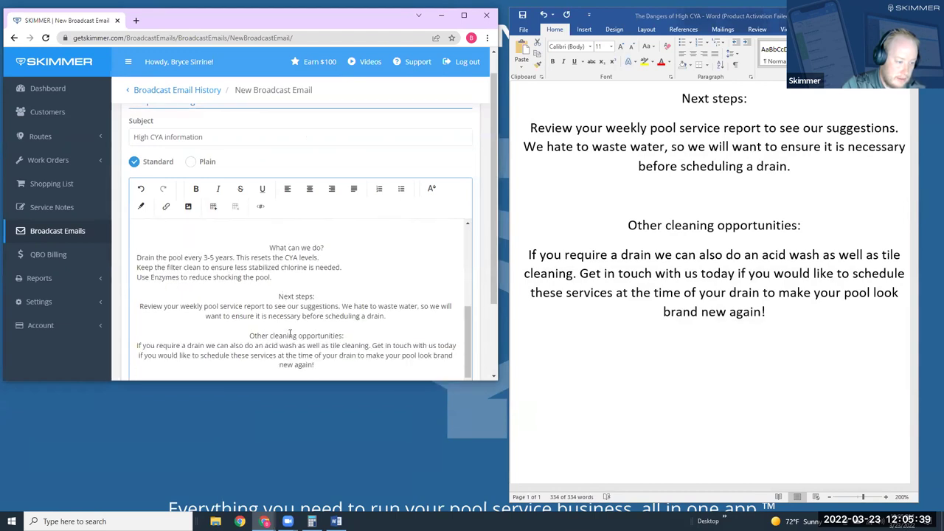
scroll(290, 334, down, 1)
scroll(290, 334, up, 8)
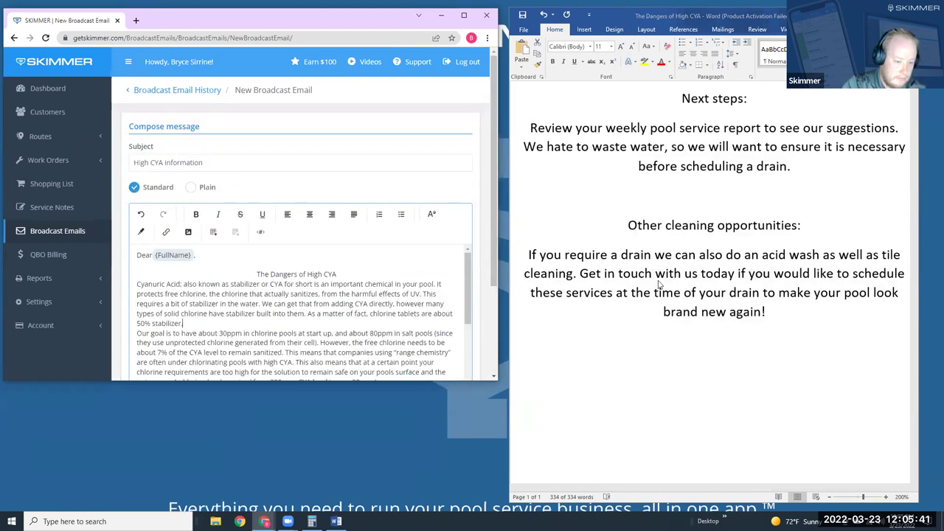
- Deselect the Word article text and minimize the Word window
click(644, 298)
key(ctrl+a)
key(Right)
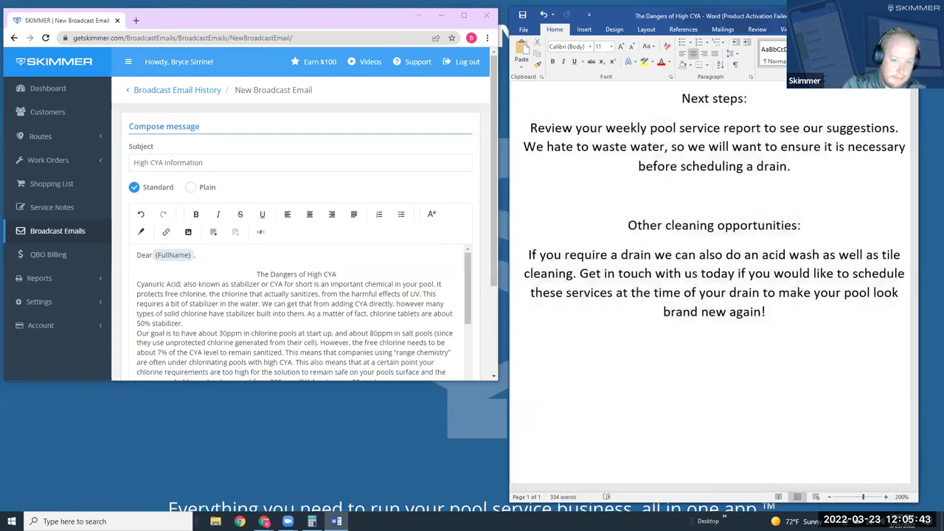
key(super+Down)
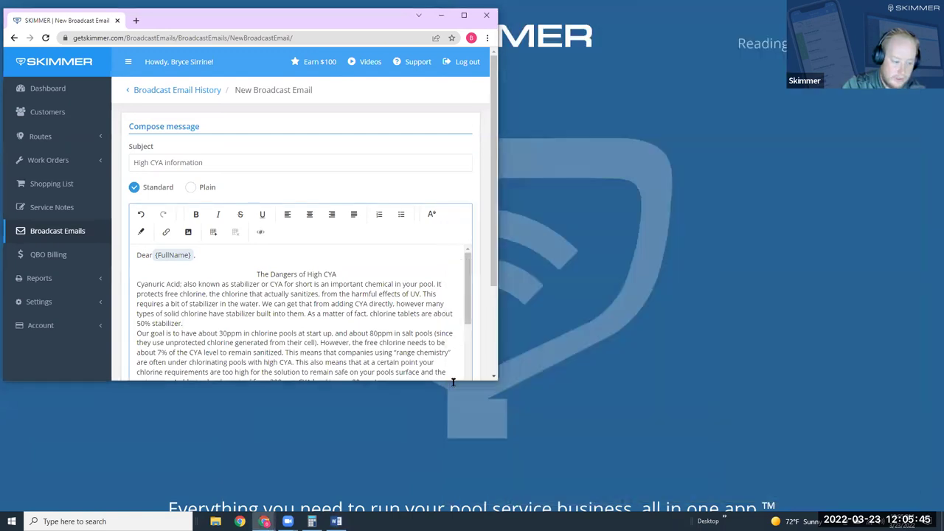
- Copy the third pool photo's link address from the Google Photos album, then return to Skimmer
mouse_move(264, 520)
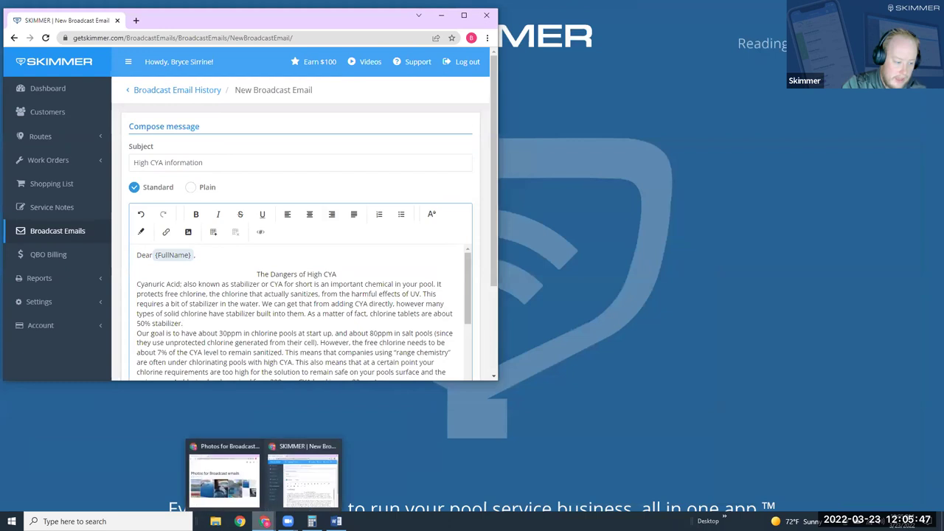
click(228, 501)
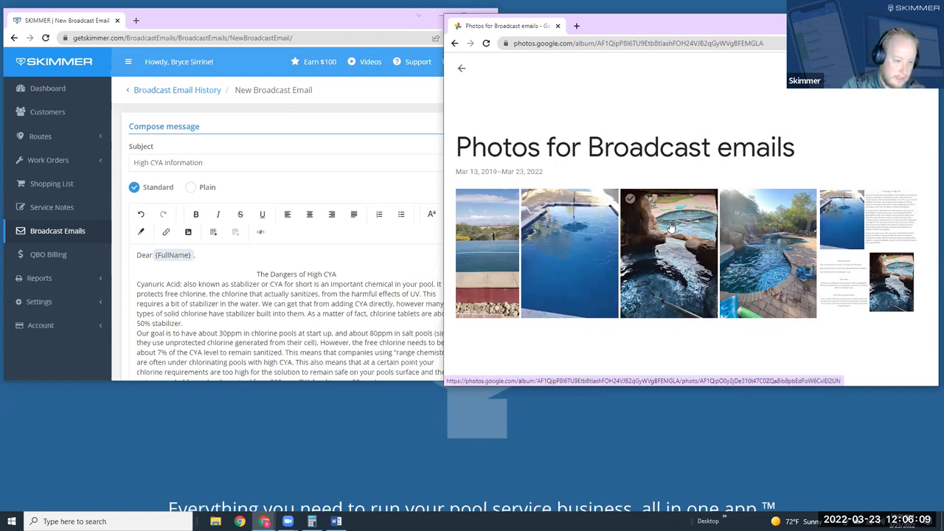
right_click(659, 254)
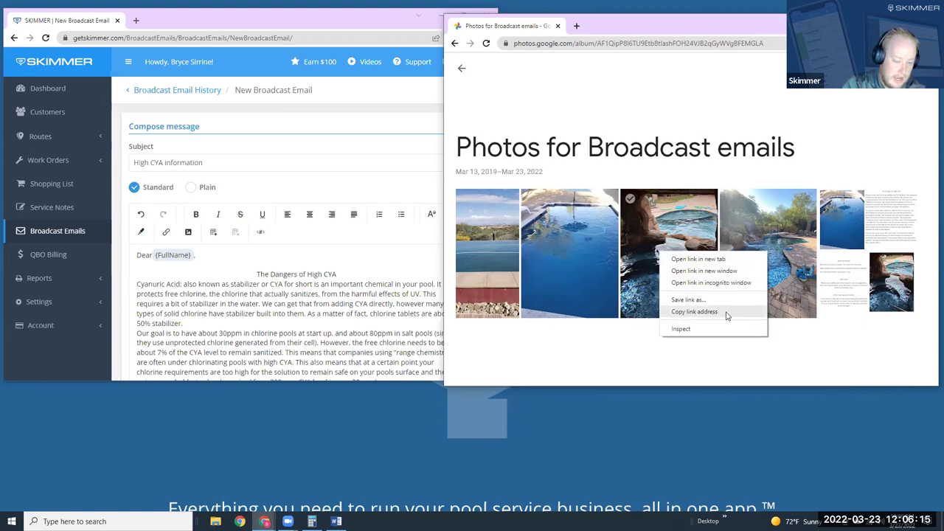
click(694, 311)
click(378, 259)
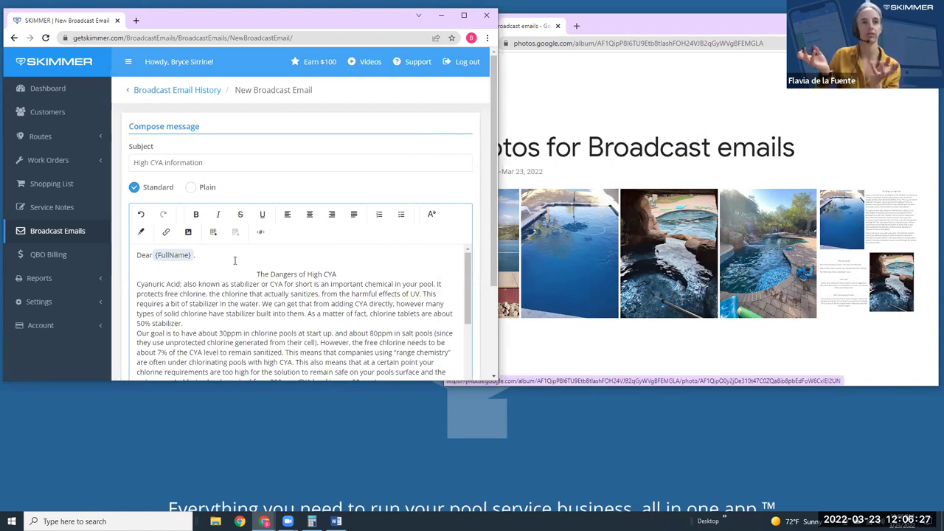
- Add blank lines after the '50% stabilizer.' paragraph, then open and cancel the Add Image dialog
key(Return)
key(Return)
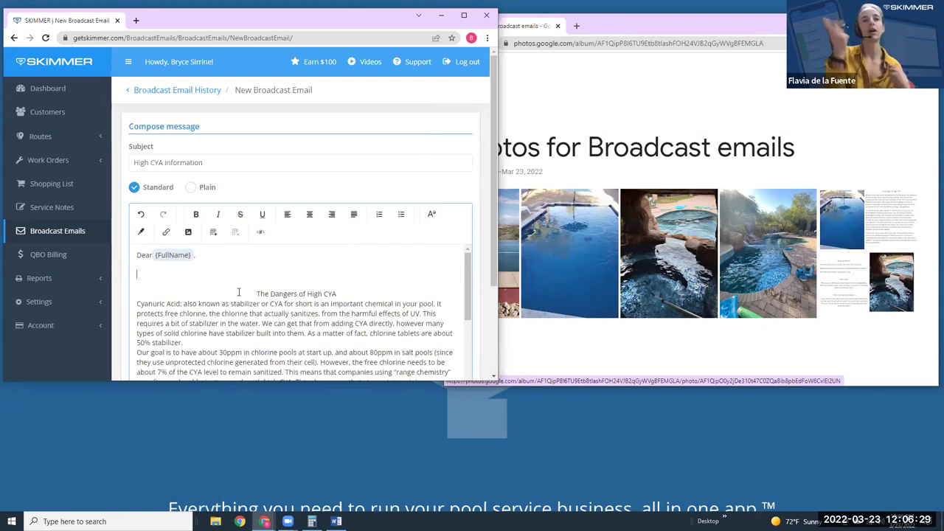
scroll(241, 293, down, 1)
key(Return)
key(Return)
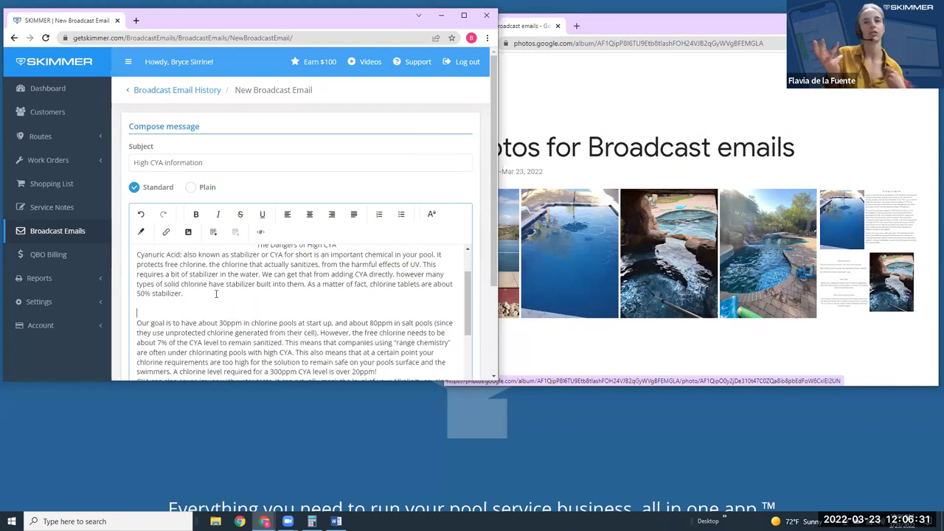
key(Return)
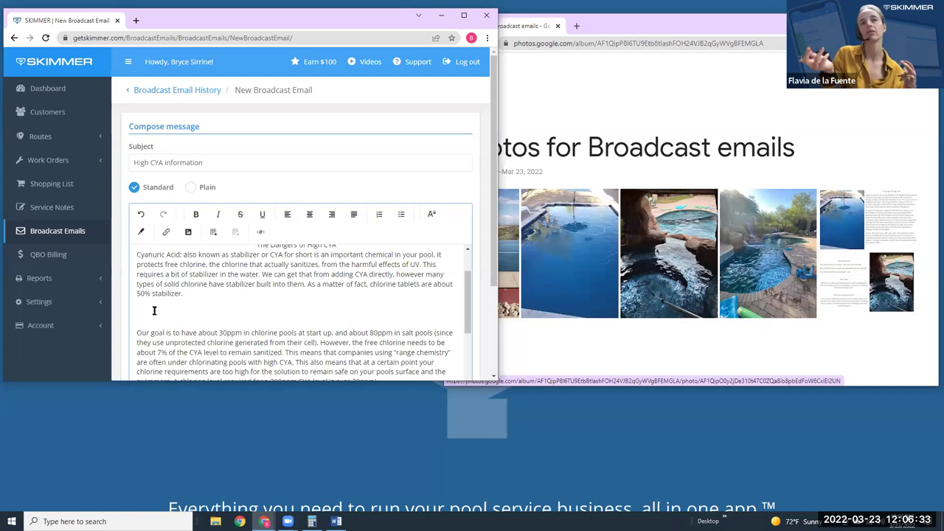
click(154, 310)
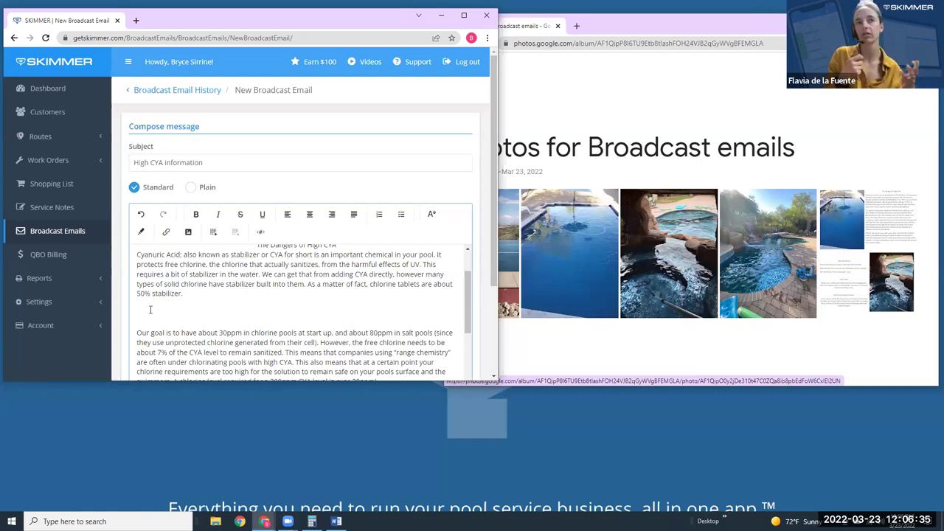
click(188, 231)
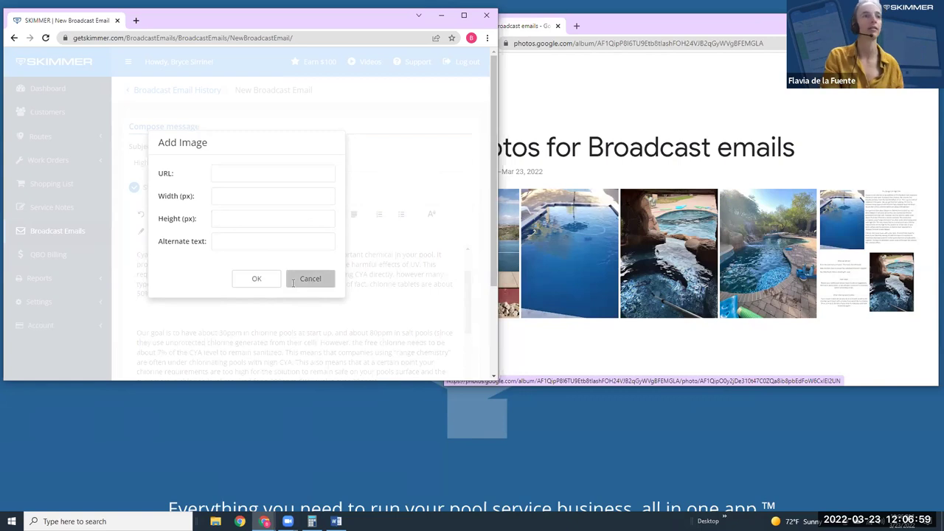
click(256, 278)
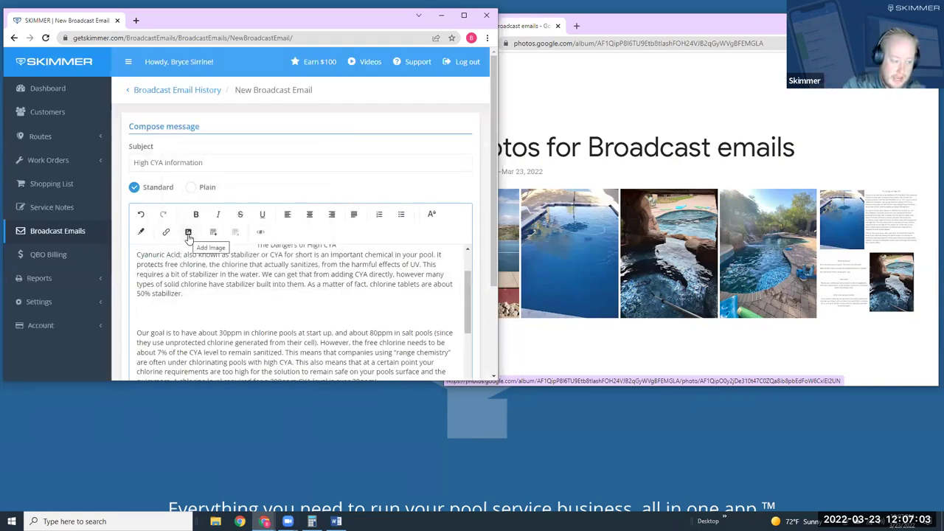
- Maximize the editor, insert the album link as an image, and delete the broken placeholder
click(463, 14)
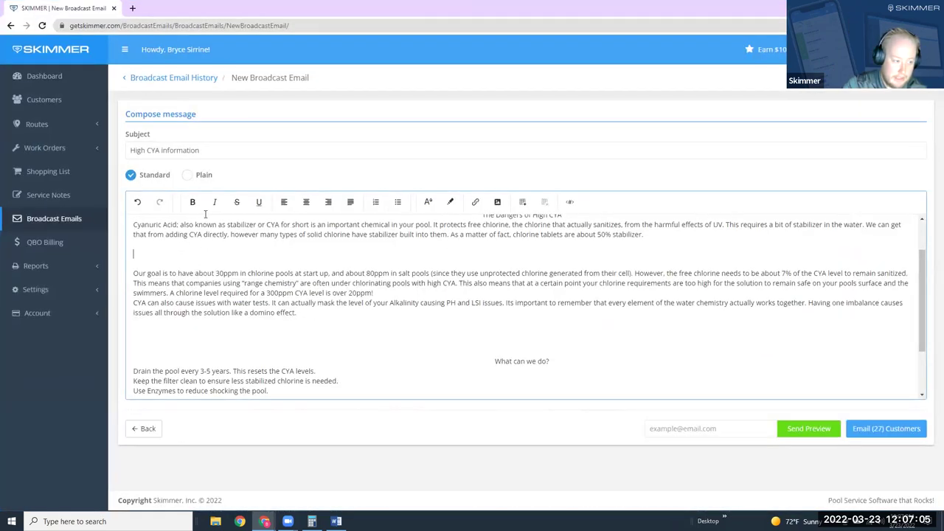
click(498, 204)
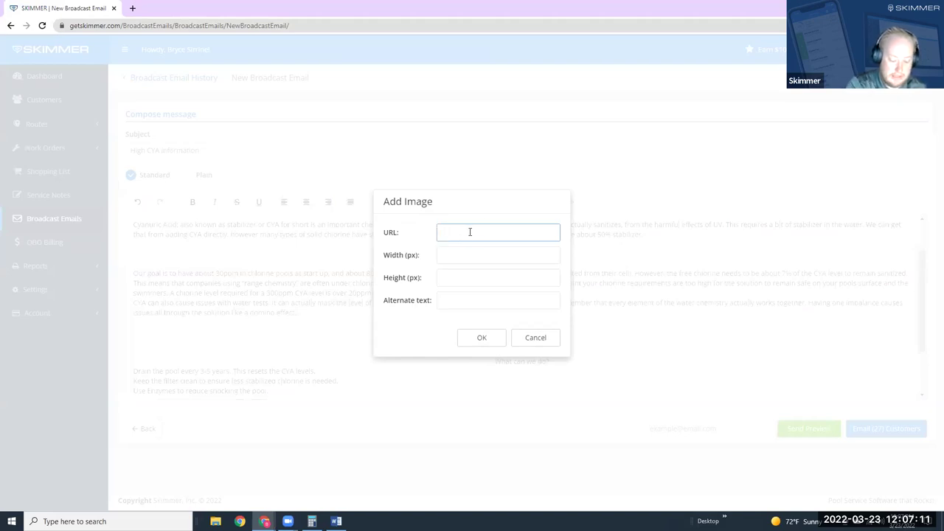
key(ctrl+v)
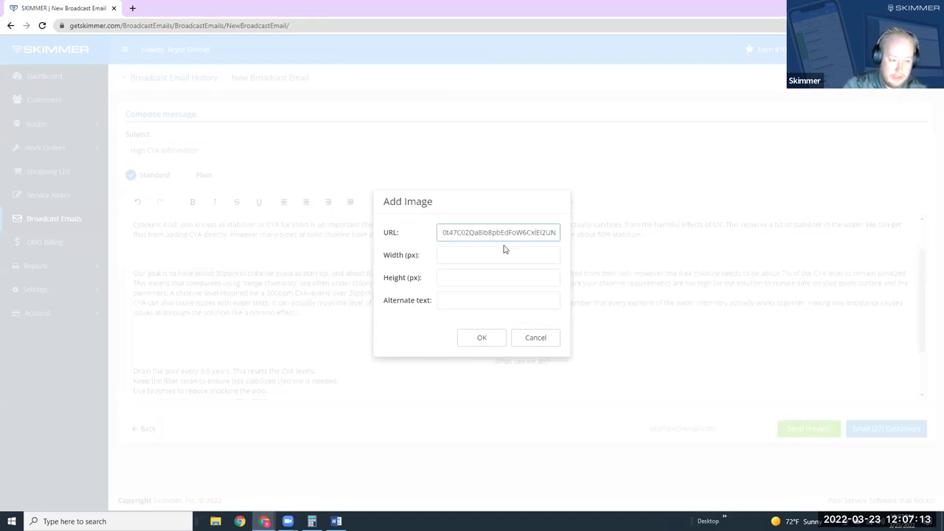
click(470, 255)
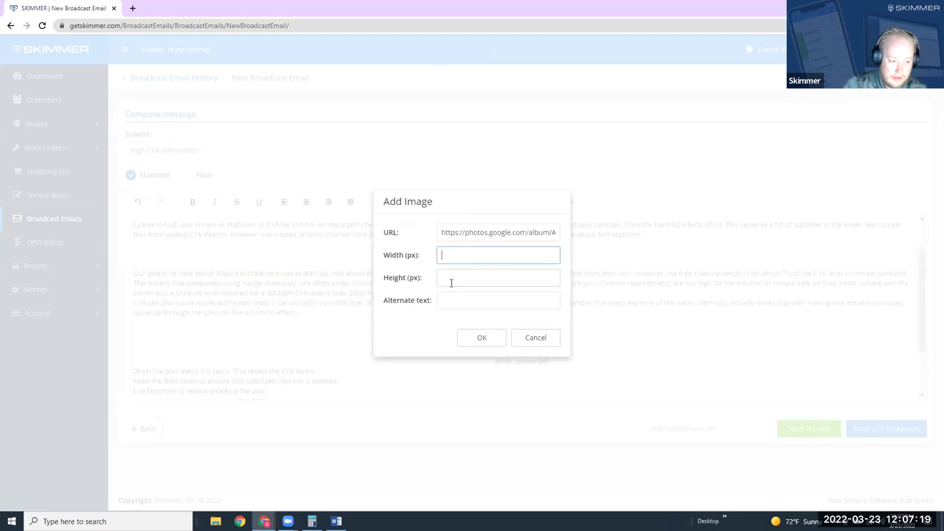
click(452, 280)
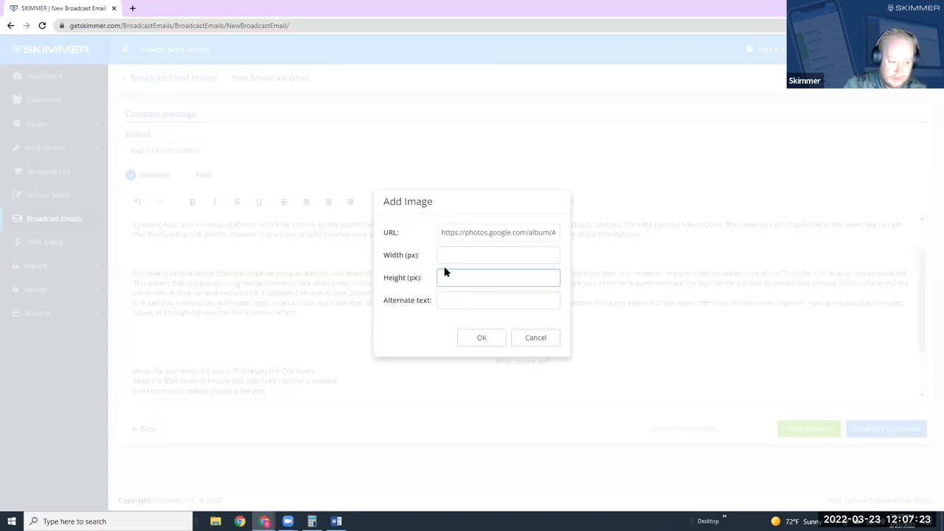
click(483, 339)
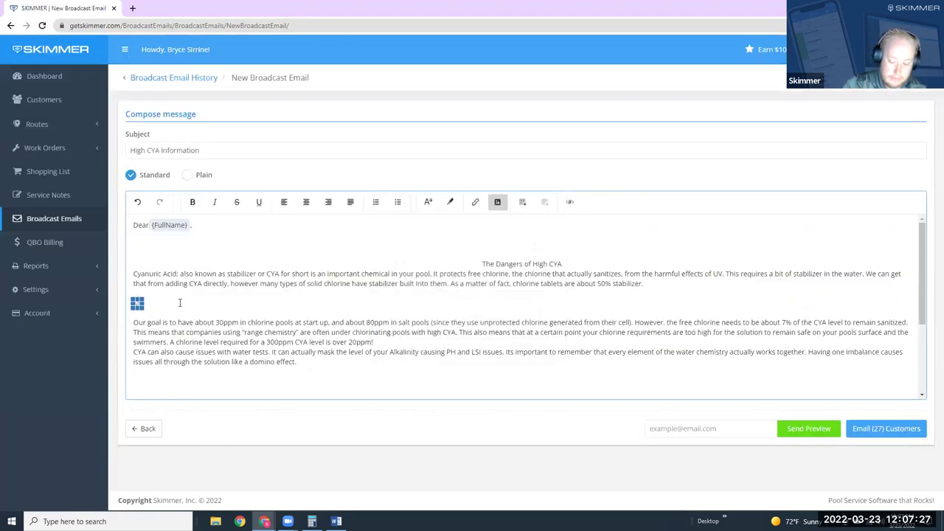
key(BackSpace)
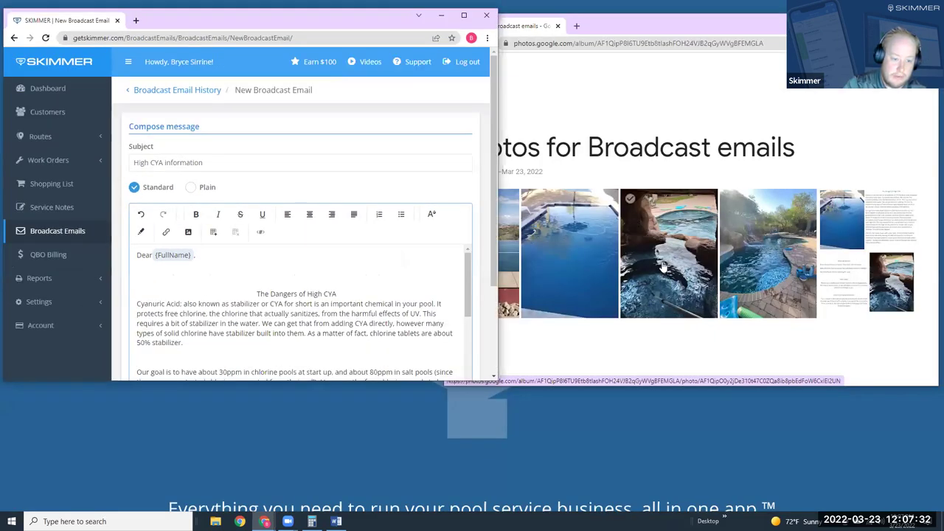
- Open the grotto pool photo full-size and copy its direct image address
click(670, 262)
right_click(691, 228)
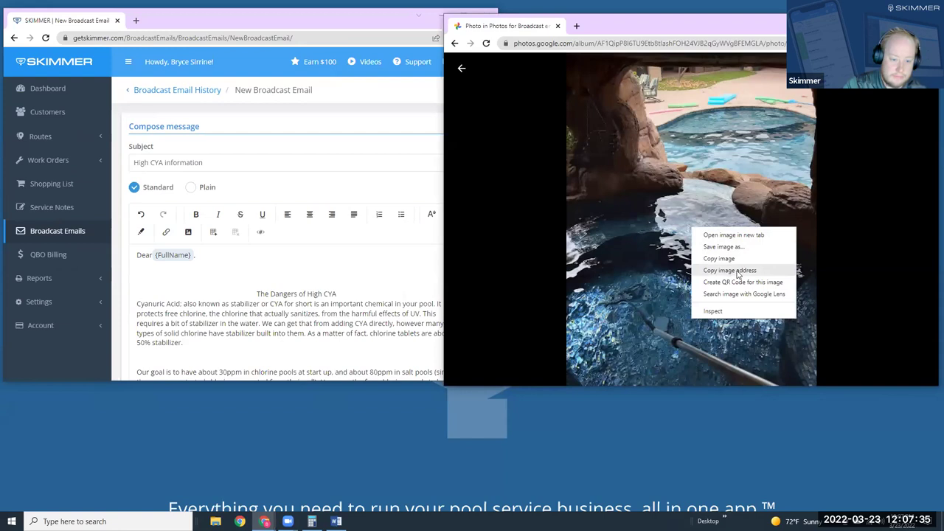
click(735, 272)
click(237, 281)
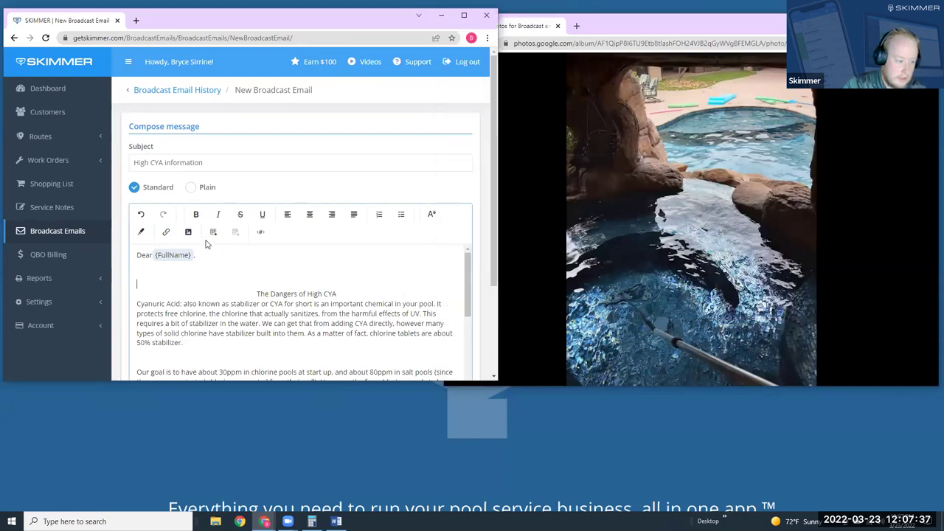
- Paste the image address into the Add Image form with an initial width 450 and height 600
click(188, 234)
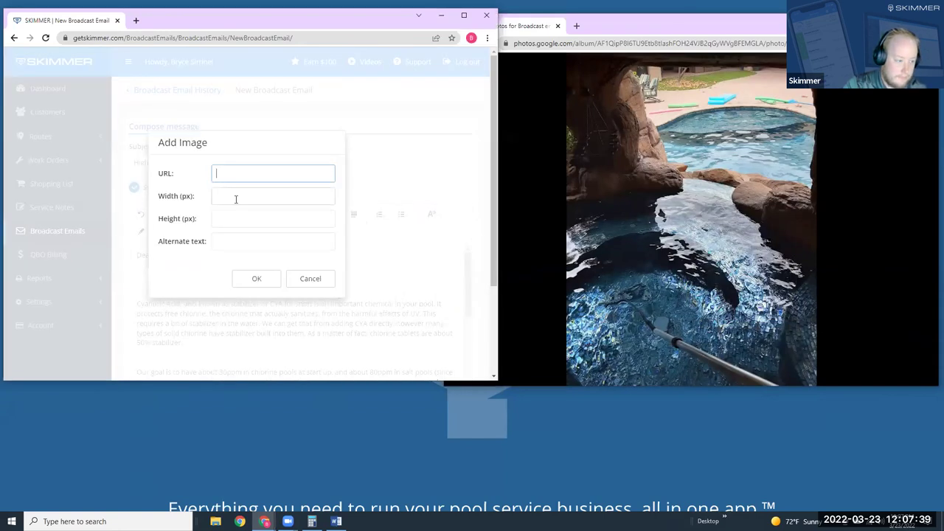
key(ctrl+v)
click(239, 197)
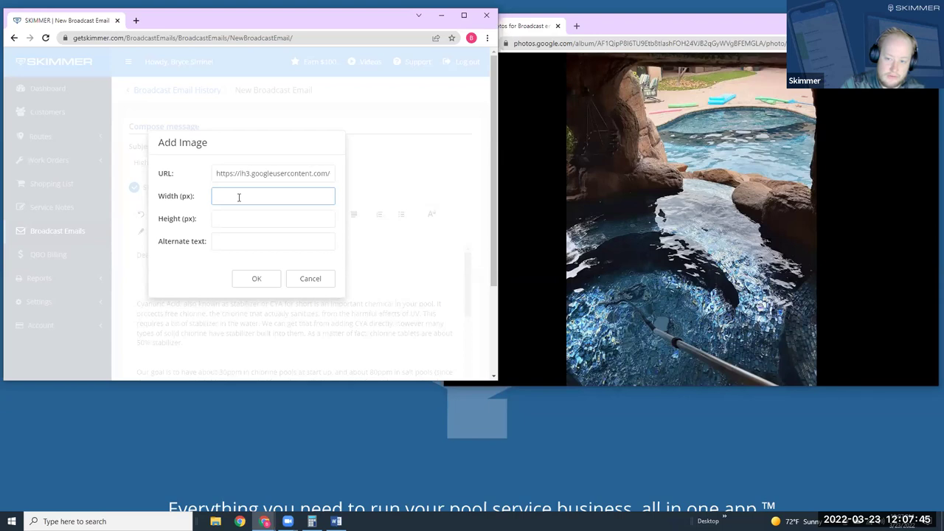
text(450)
click(238, 226)
text(600)
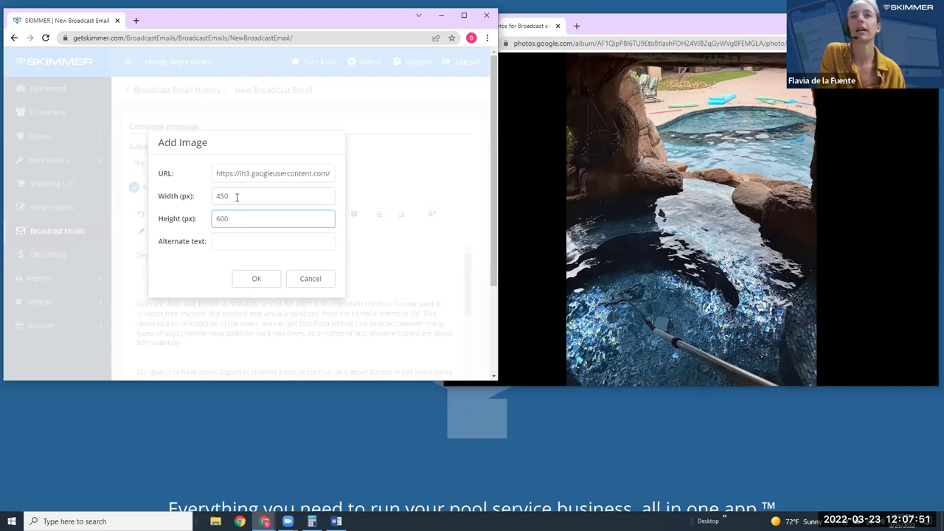
- Resize the image to 360 × 480 pixels and insert the pool photo above the article
drag(237, 197, 176, 202)
text(368)
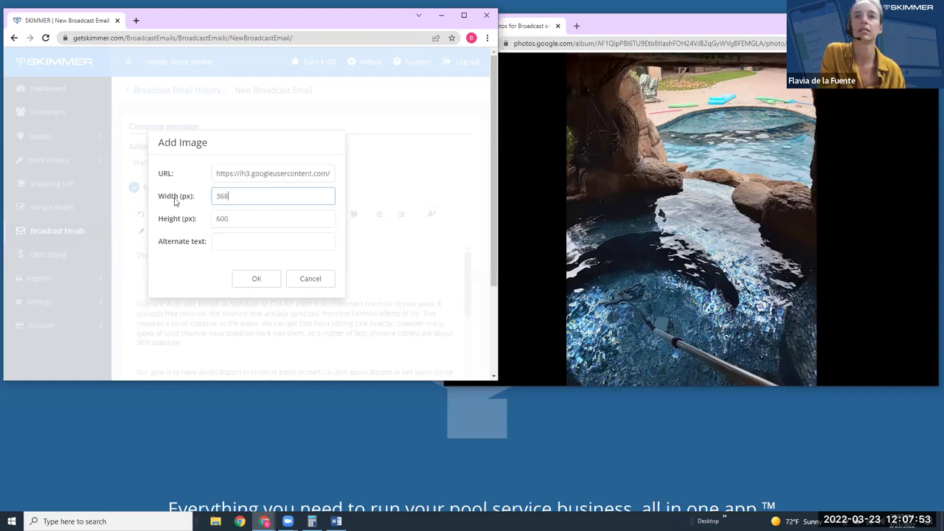
key(BackSpace)
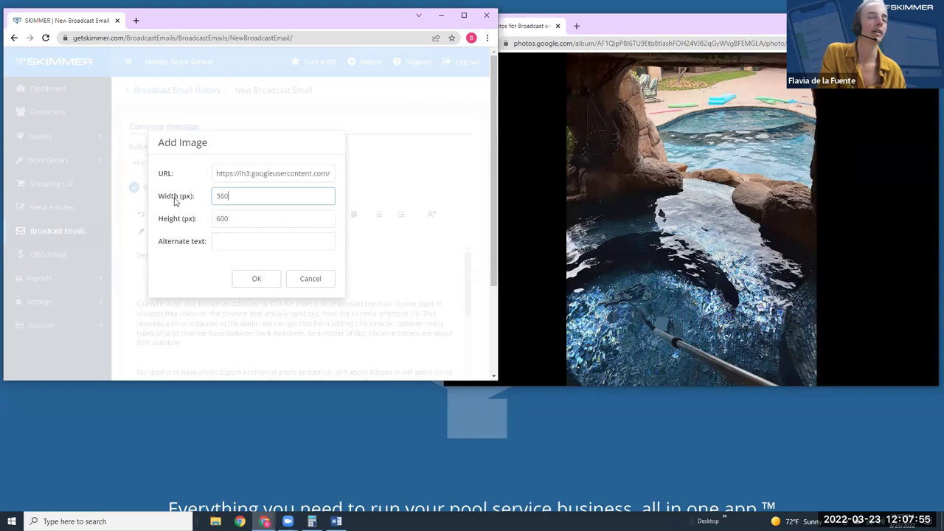
drag(246, 218, 194, 223)
text(480)
click(292, 239)
click(255, 278)
scroll(458, 318, down, 3)
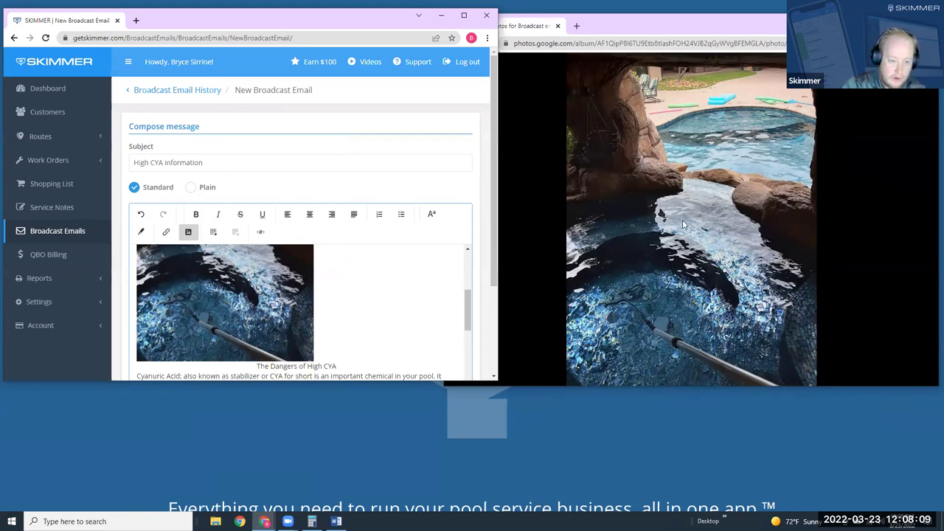
- In Google Photos, return to the Photos for Broadcast emails album and open the grotto pool photo full-size
click(749, 249)
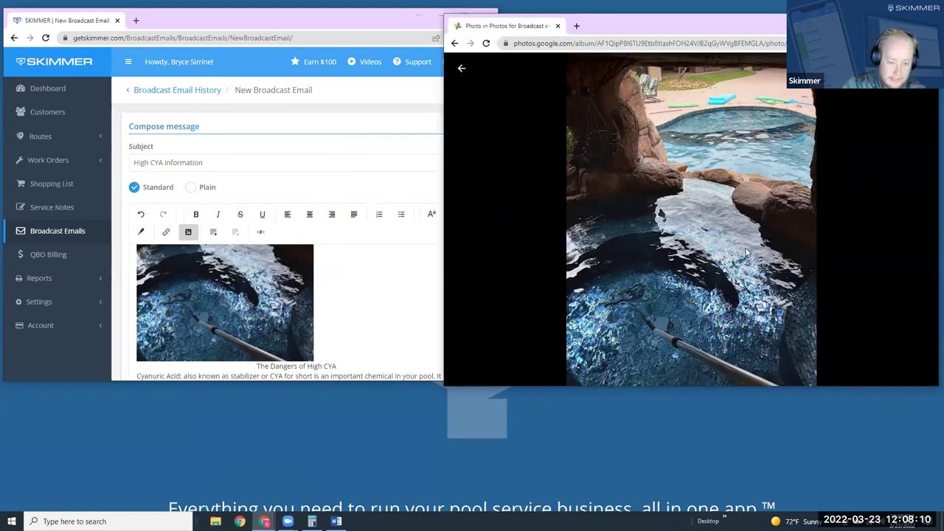
click(461, 70)
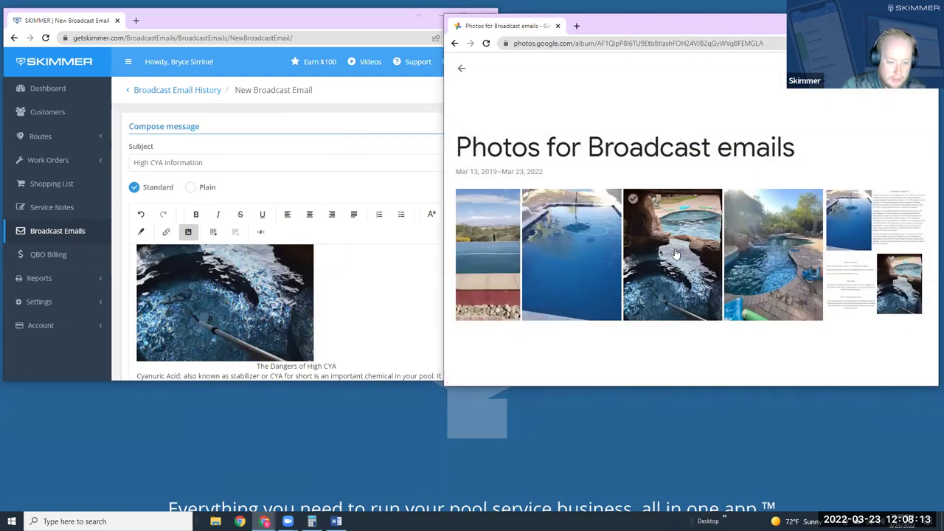
right_click(676, 251)
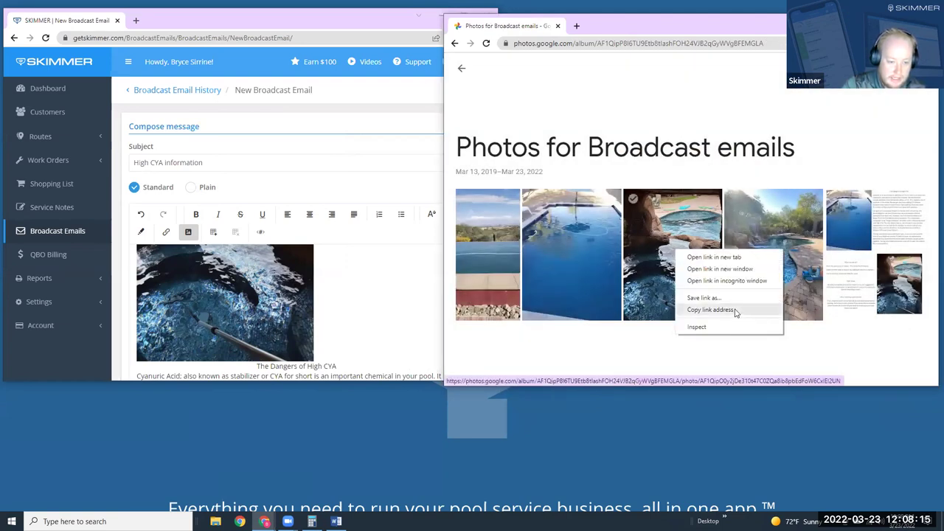
click(606, 354)
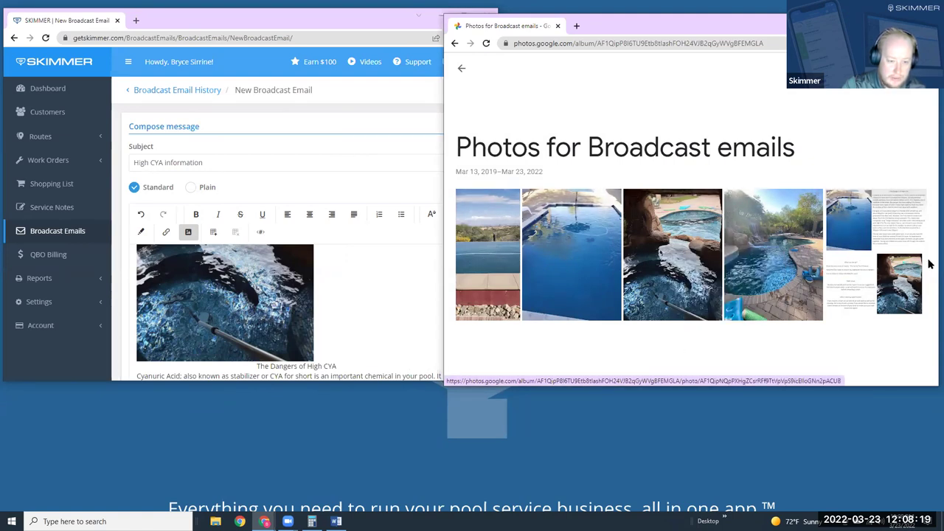
click(694, 260)
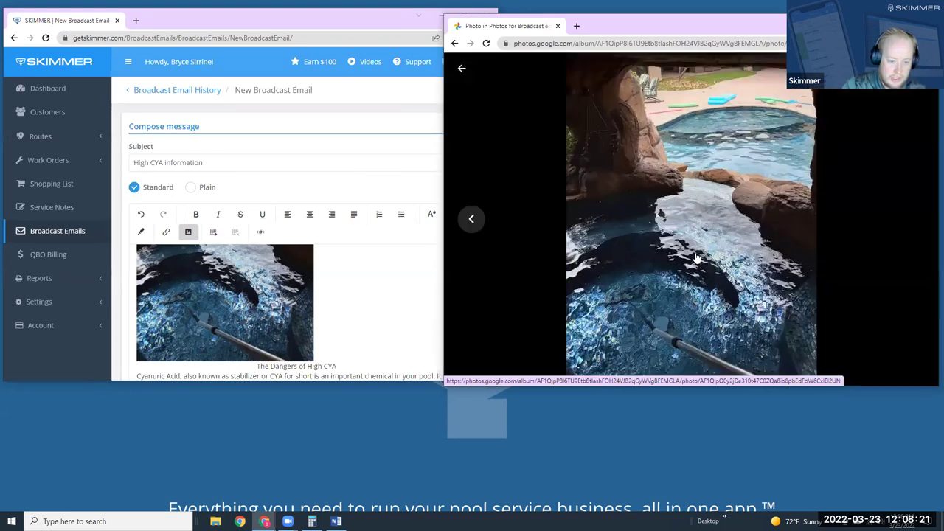
- Step back to the previous pool photo, then bring the Skimmer email draft to the front
right_click(696, 258)
click(504, 216)
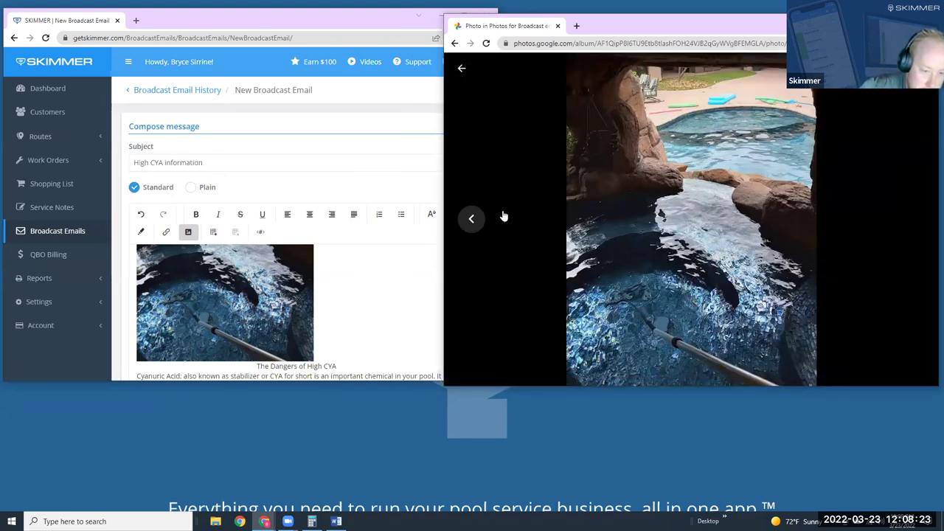
click(504, 216)
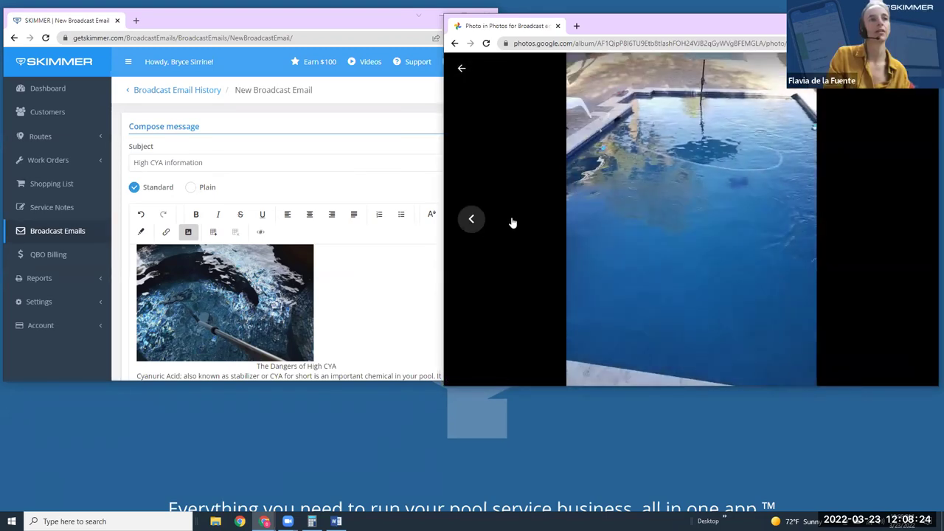
click(342, 293)
mouse_move(470, 316)
mouse_down()
mouse_move(472, 262)
mouse_move(471, 315)
mouse_move(471, 295)
mouse_up()
- Resize the pool photo in the email by shrinking it, then enlarging it with its corner handles
click(287, 297)
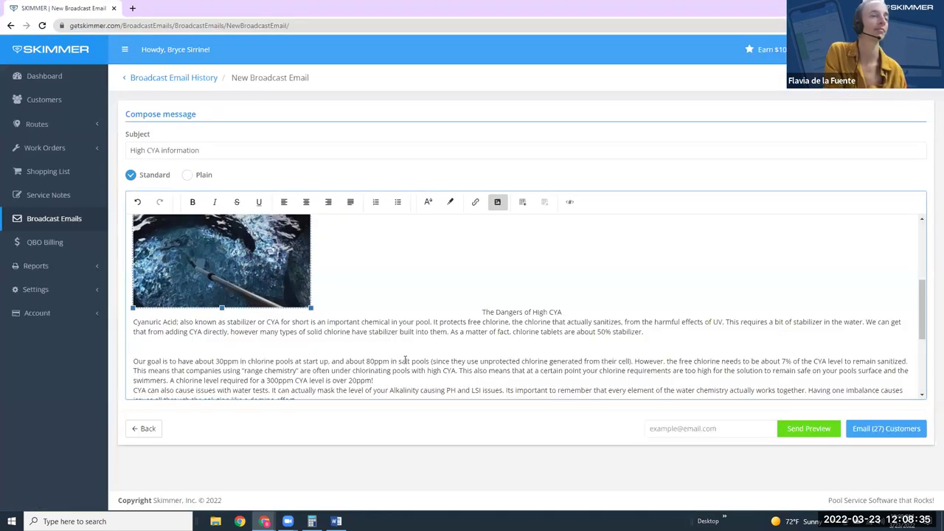
scroll(380, 345, up, 3)
scroll(374, 344, down, 3)
drag(310, 387, 251, 307)
scroll(371, 355, up, 3)
mouse_move(251, 248)
mouse_down()
mouse_move(314, 236)
mouse_move(274, 245)
mouse_up()
scroll(310, 348, down, 3)
scroll(276, 309, up, 2)
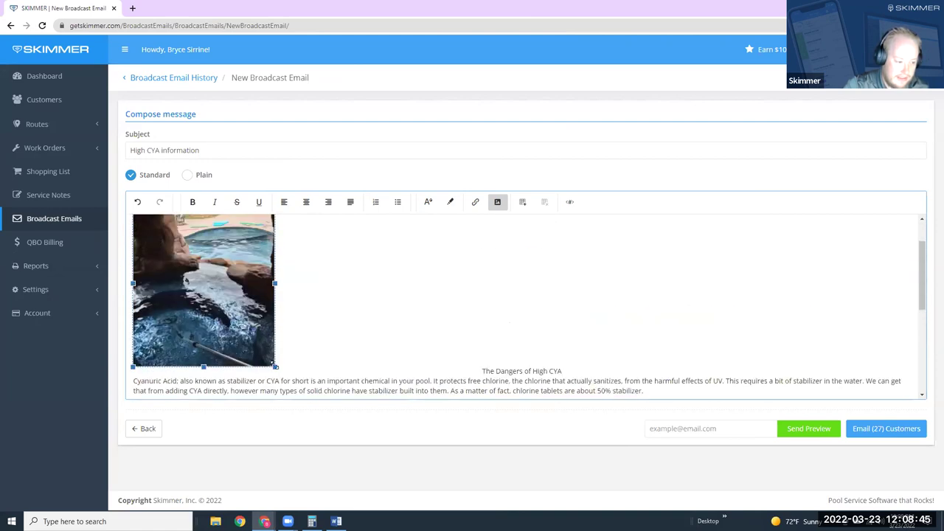
drag(274, 365, 302, 380)
click(421, 367)
- Centre-align the pool photo beneath the Dear {FullName} greeting
scroll(357, 364, up, 2)
click(251, 313)
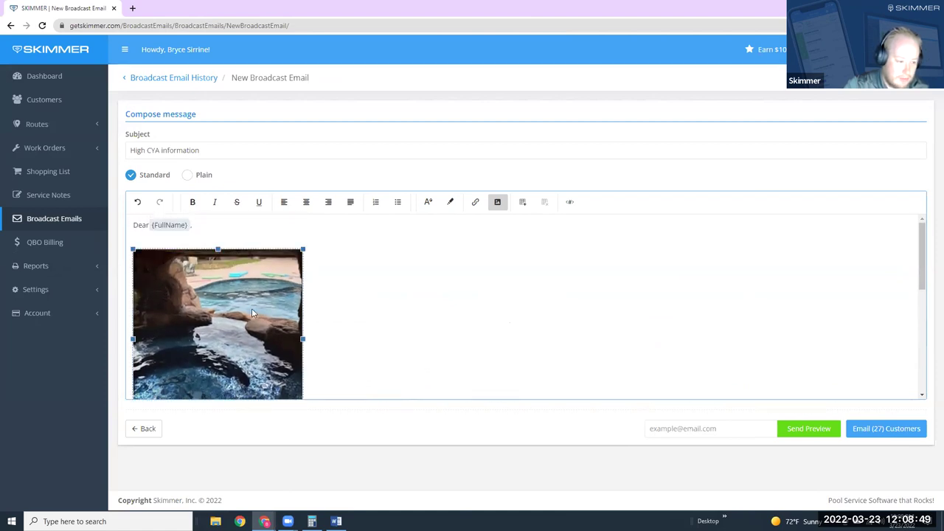
right_click(237, 308)
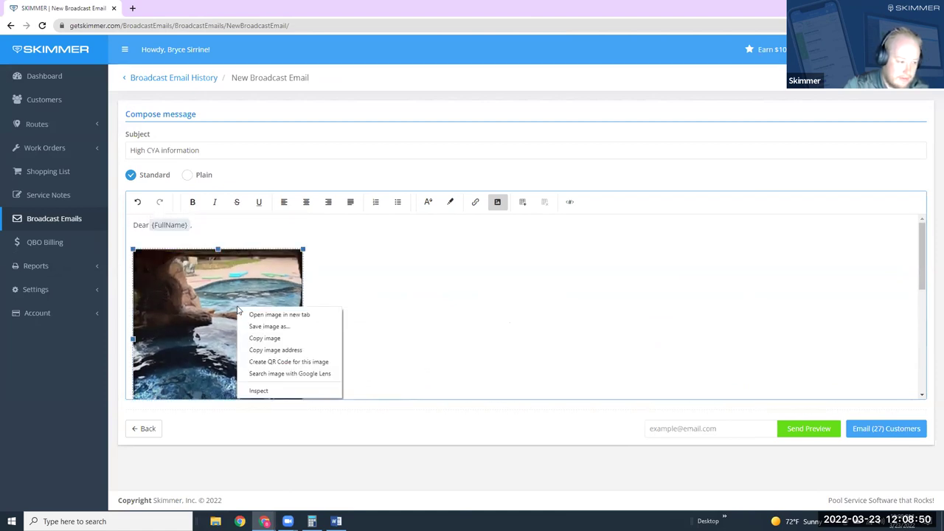
click(376, 292)
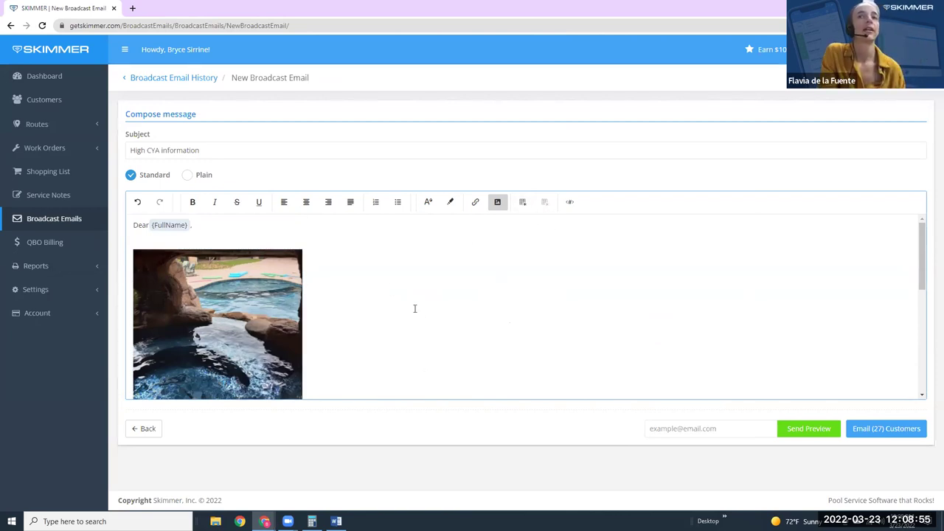
click(305, 205)
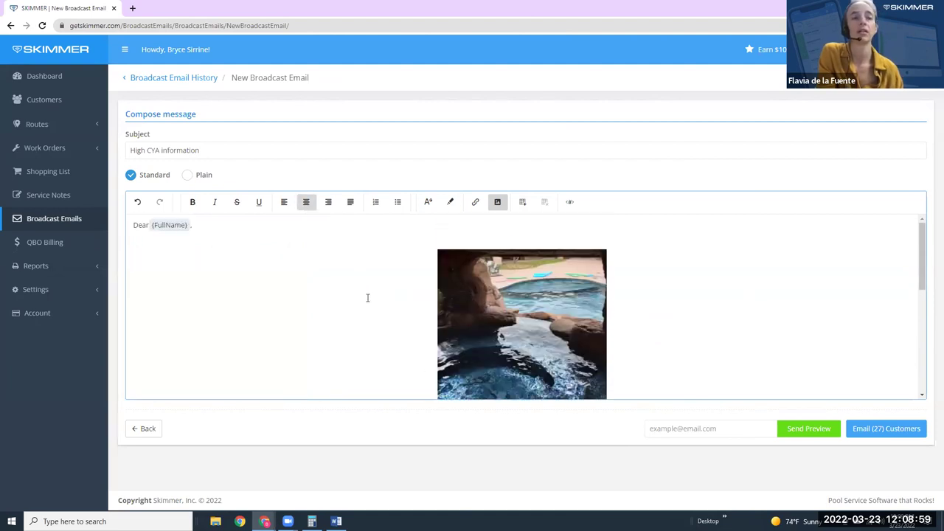
scroll(384, 321, down, 3)
scroll(409, 344, up, 1)
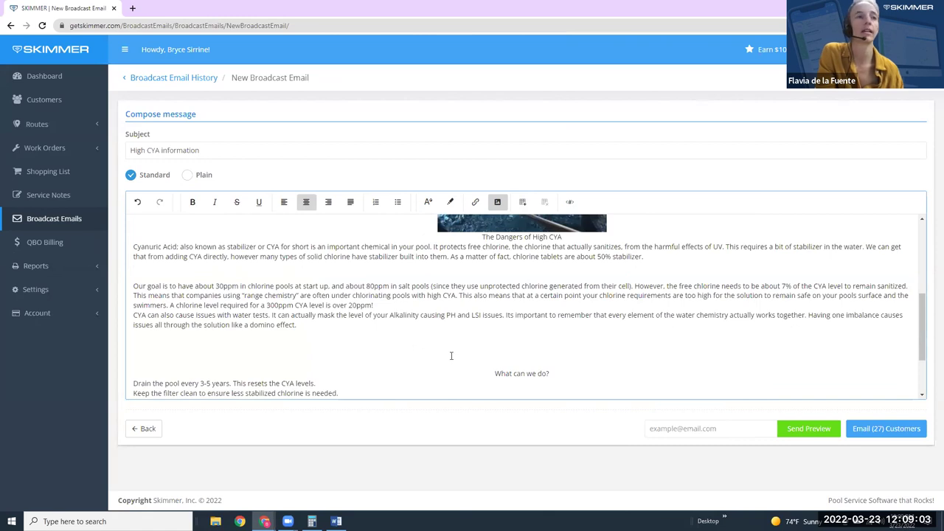
scroll(451, 355, up, 3)
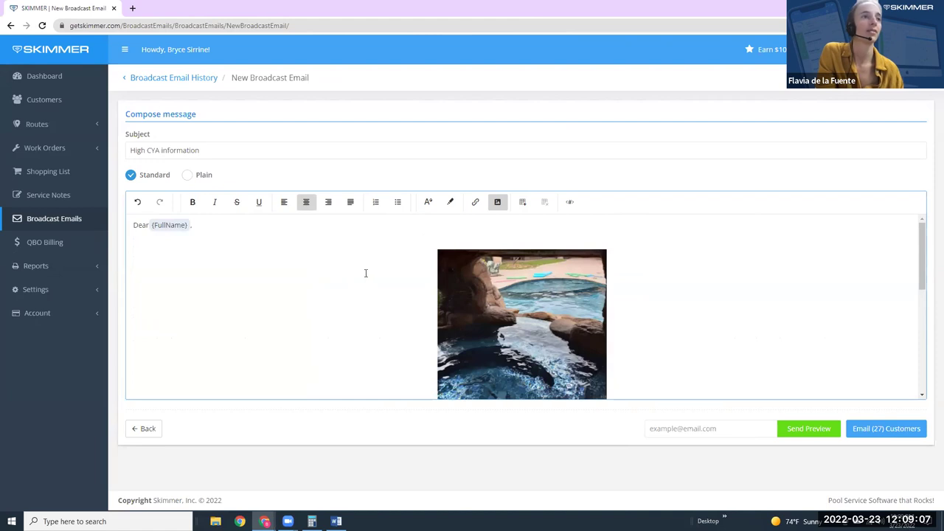
click(473, 298)
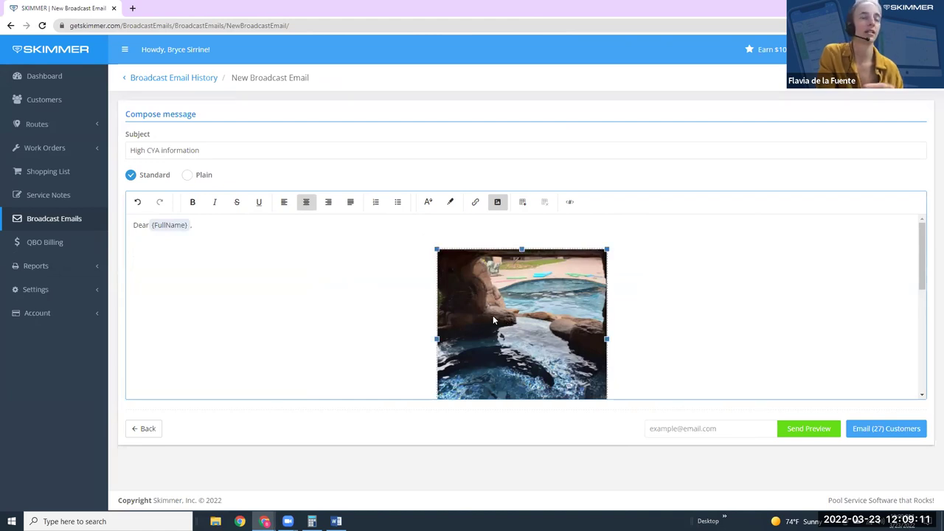
- Switch the pool photo from centred to Align Left in the email body
click(379, 304)
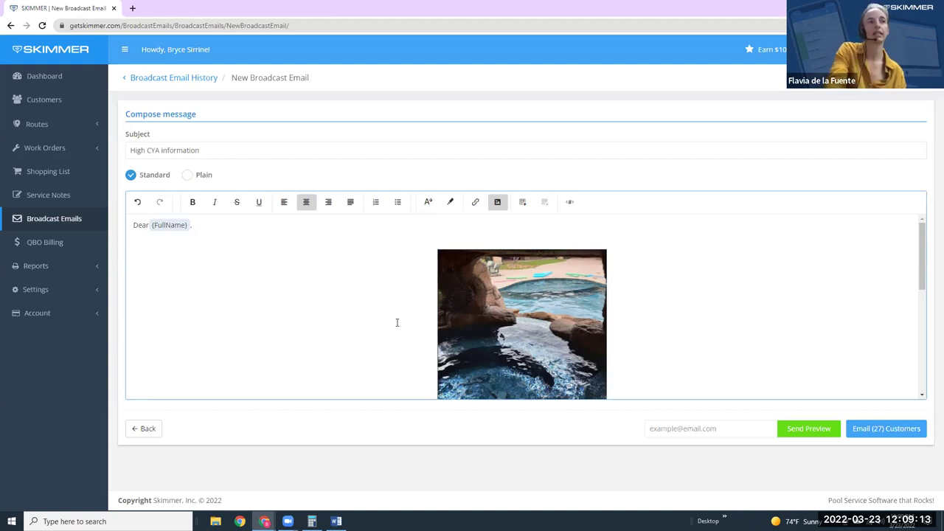
click(535, 328)
click(285, 203)
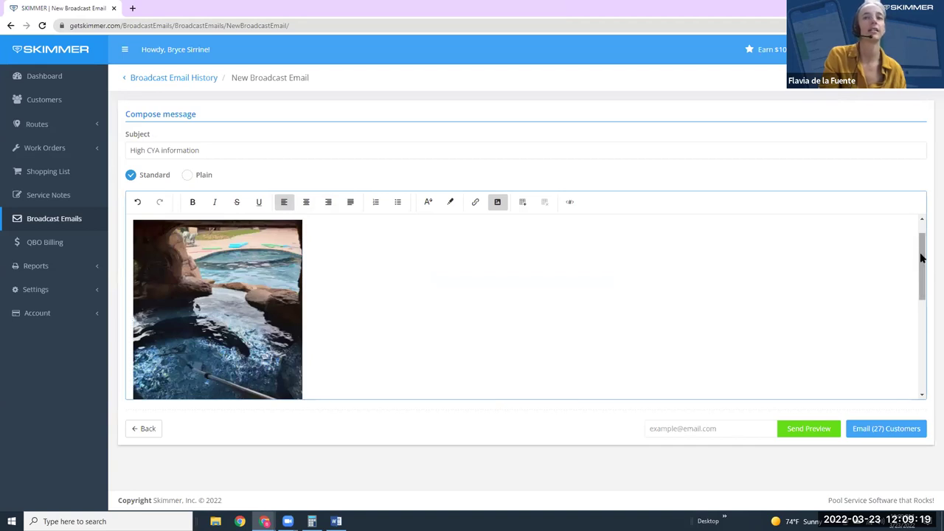
mouse_move(920, 250)
mouse_down()
mouse_move(920, 317)
mouse_move(920, 258)
mouse_up()
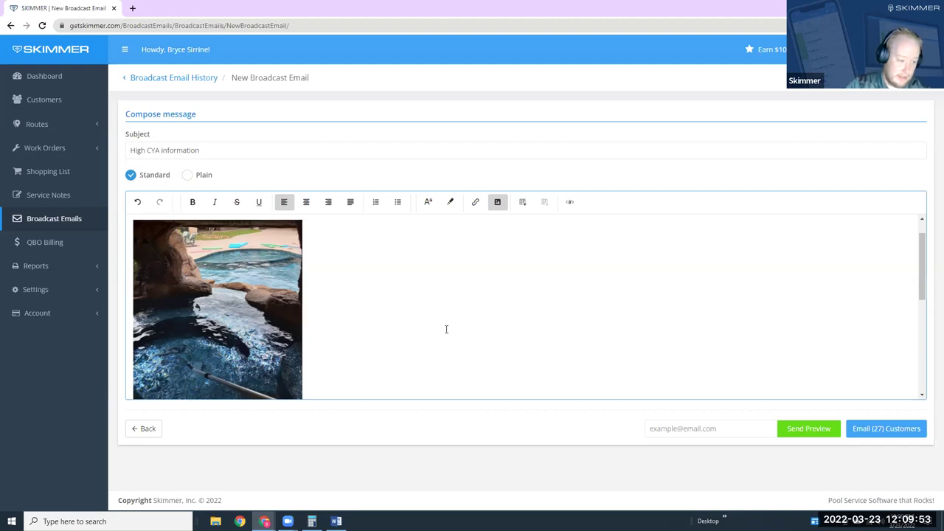
click(266, 281)
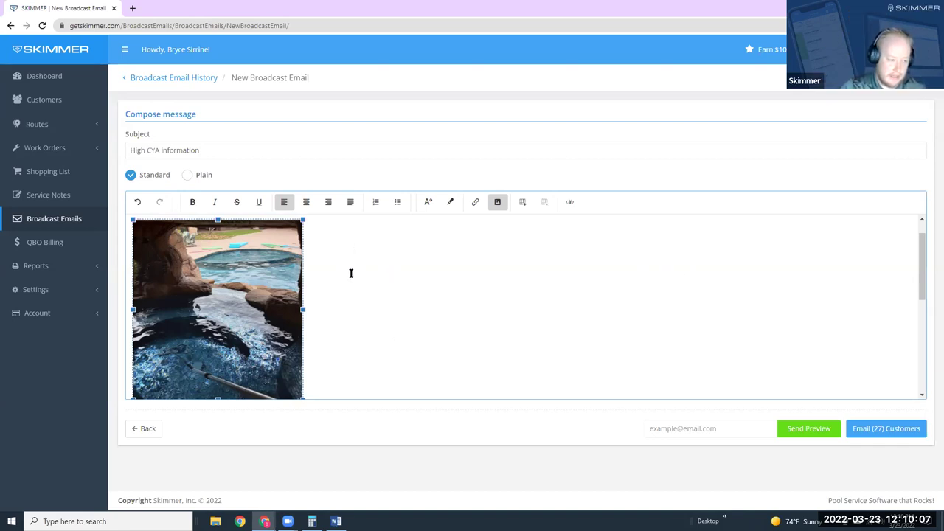
click(405, 290)
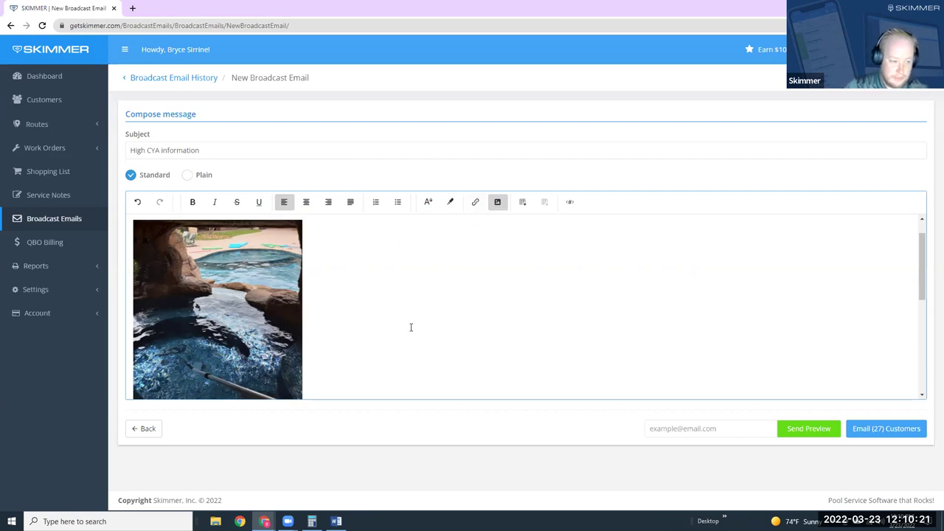
scroll(410, 334, up, 1)
scroll(410, 333, down, 2)
scroll(410, 334, down, 1)
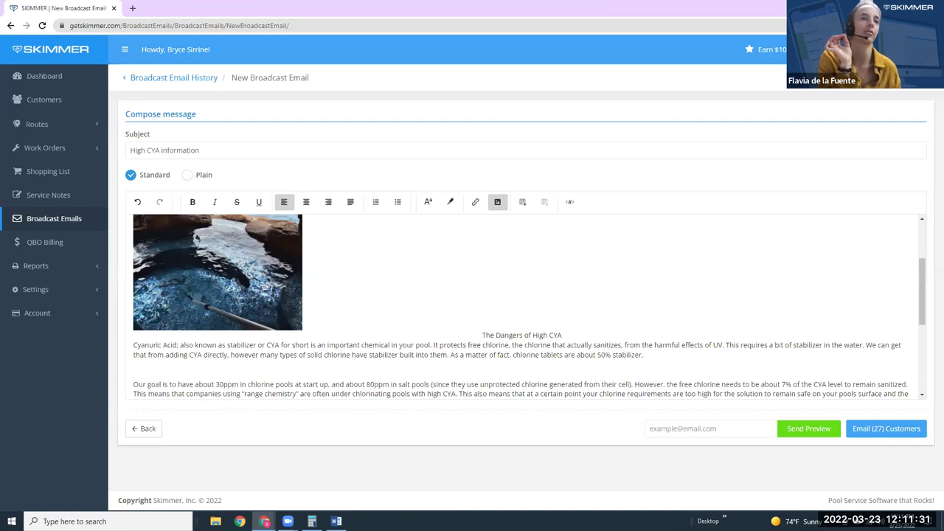
- Send a preview of the broadcast email to a test email address and dismiss the confirmation
click(681, 429)
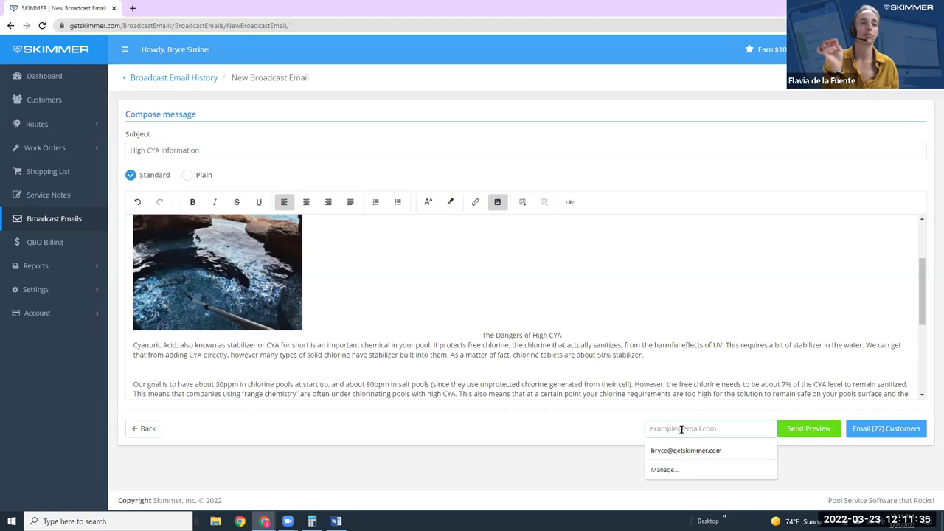
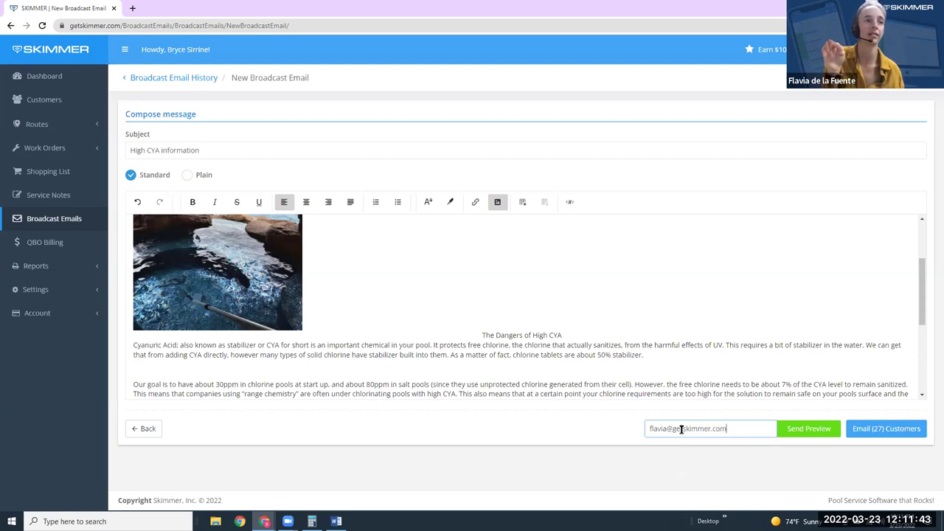
click(817, 437)
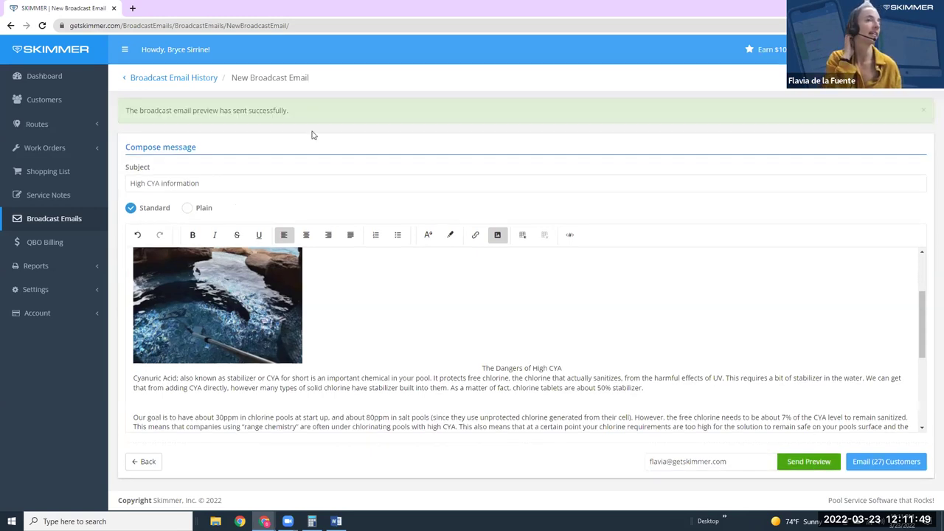
drag(289, 111, 130, 114)
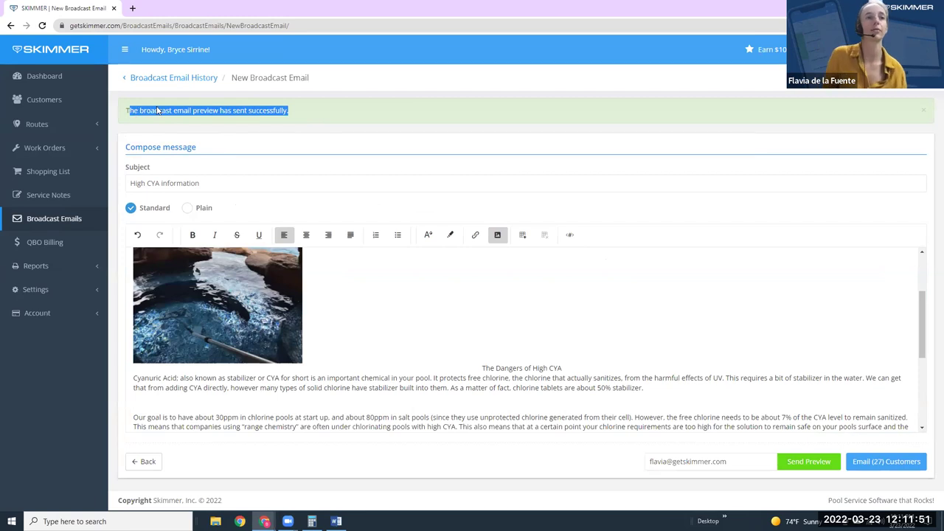
click(159, 111)
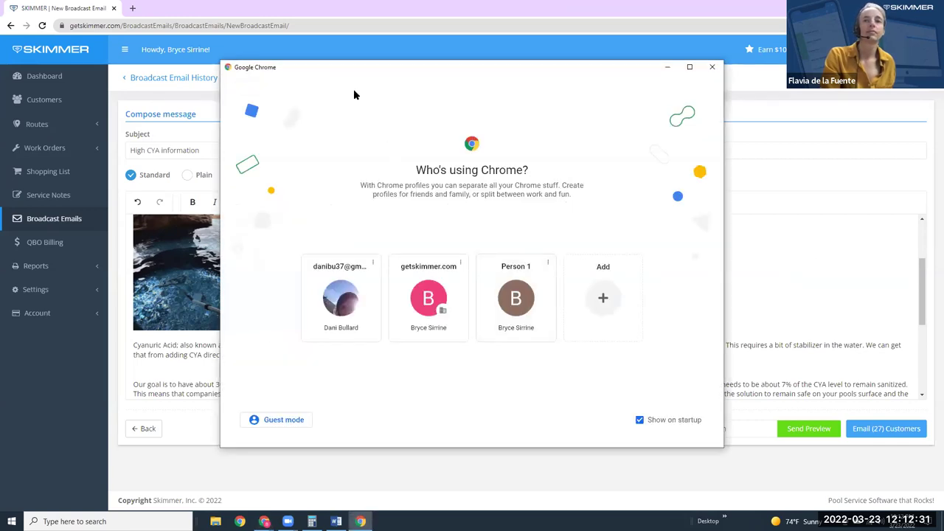
- Close the Chrome profile chooser and the stray new tab to return to the High CYA information draft
key(alt+F4)
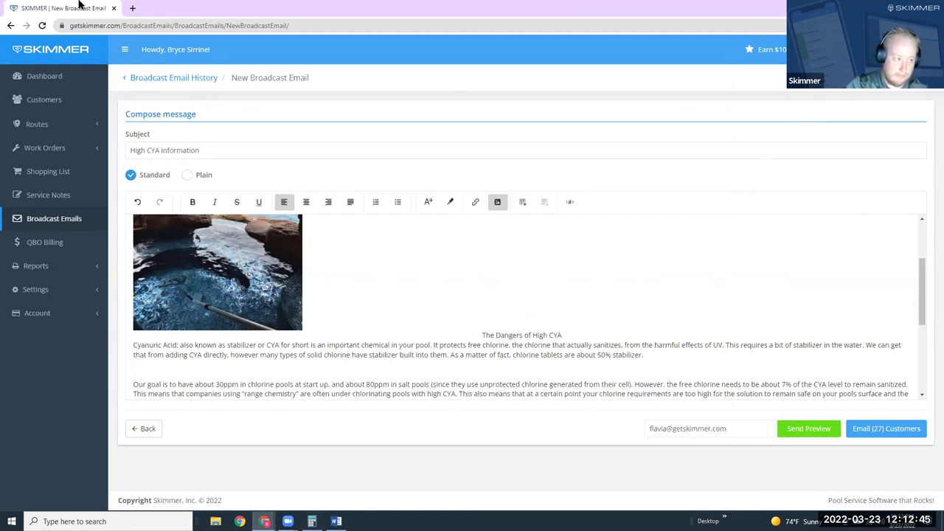
click(132, 8)
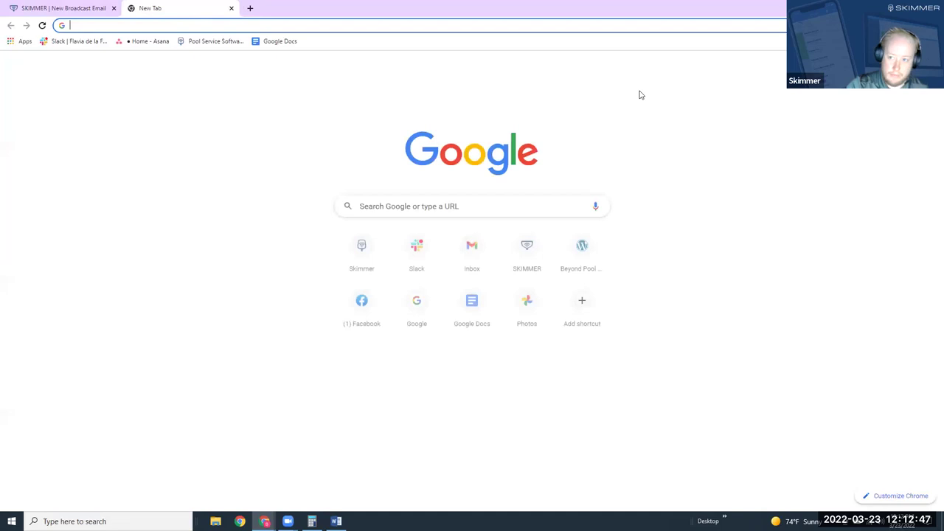
key(ctrl+w)
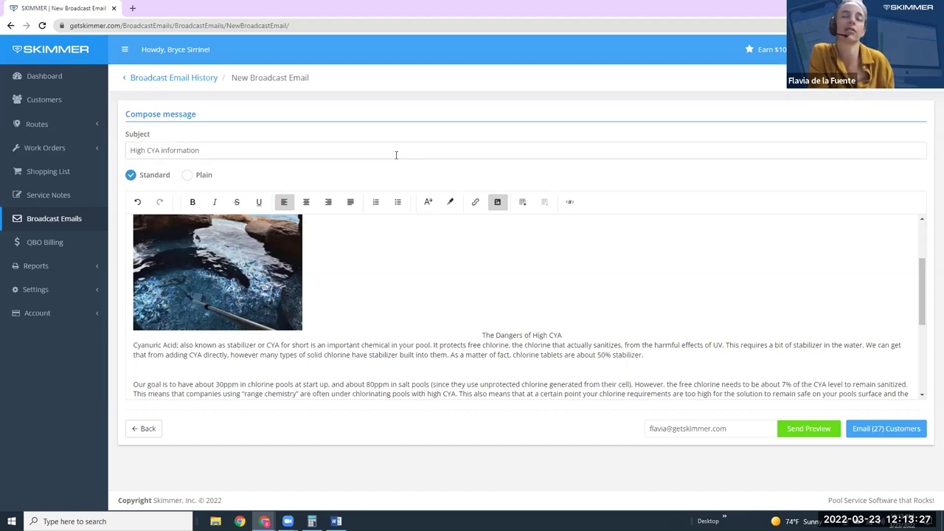
- Show Work Orders > Upcoming for the Next 12 Weeks
click(47, 149)
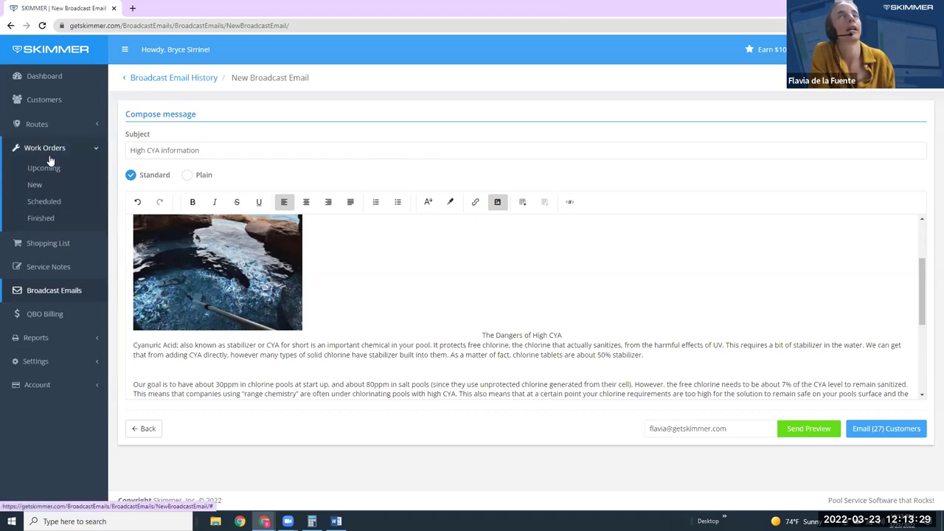
click(60, 174)
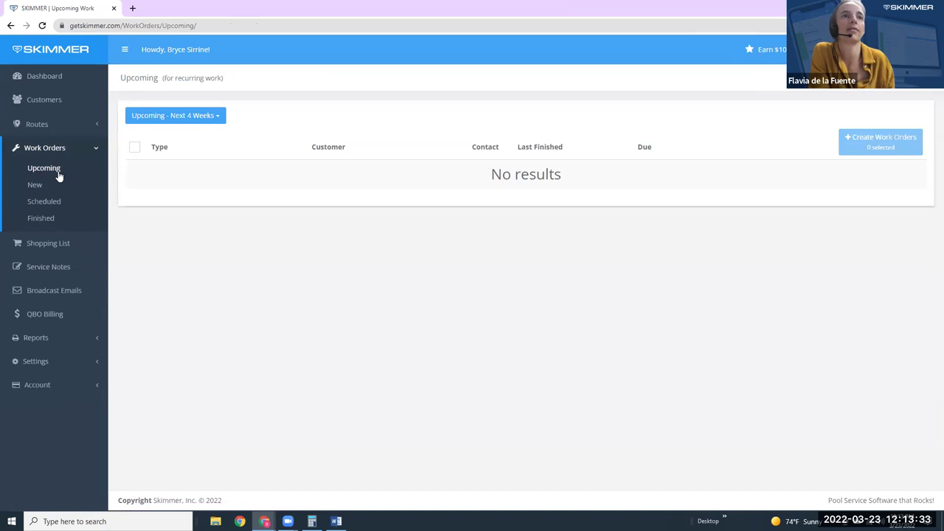
click(177, 116)
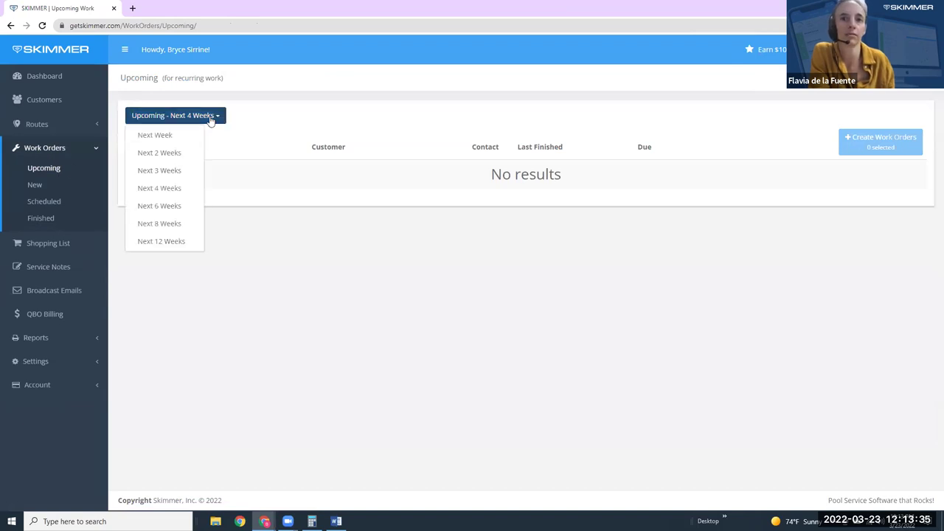
click(174, 243)
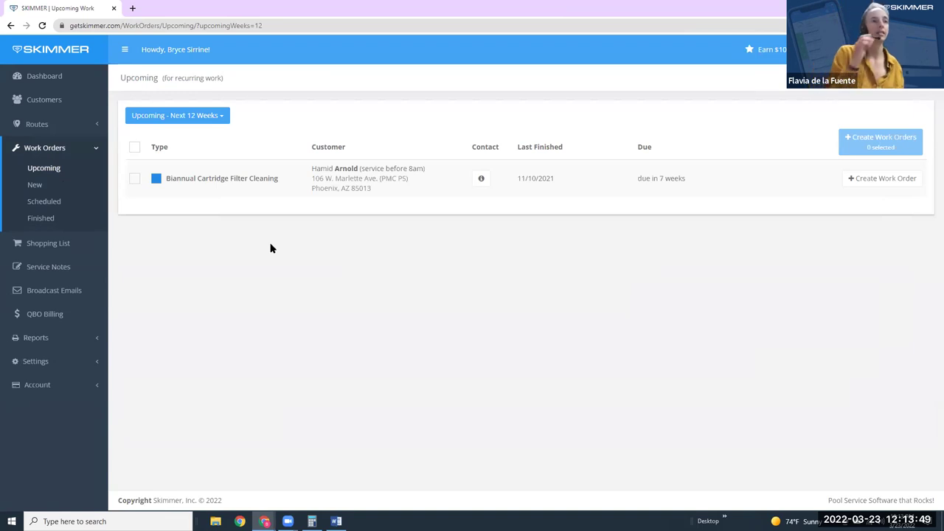
- Reveal the customer's contact phone and email for the Biannual Cartridge Filter Cleaning
click(478, 179)
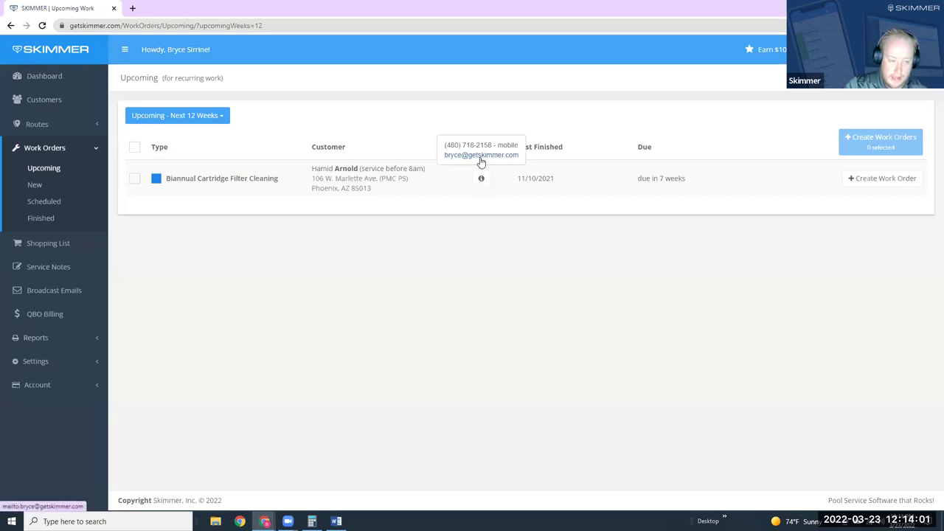
drag(360, 168, 354, 169)
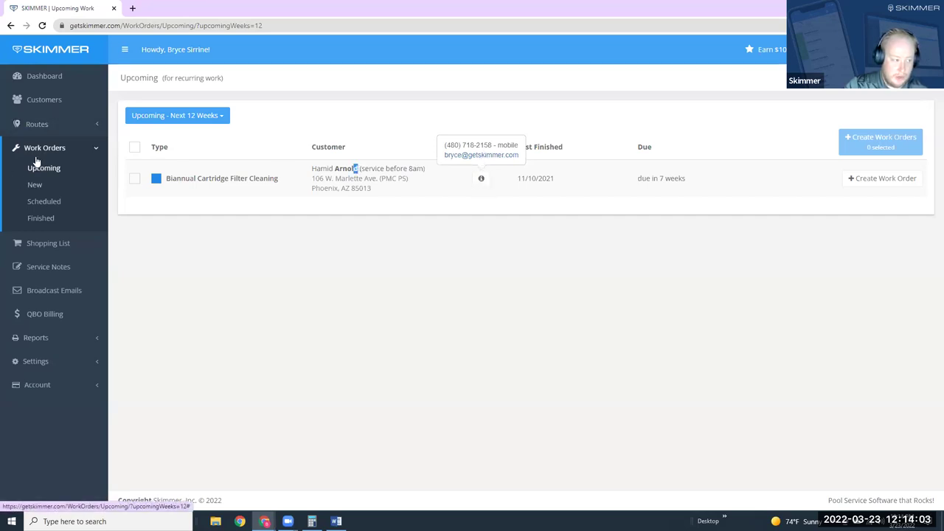
drag(380, 180, 386, 181)
click(415, 148)
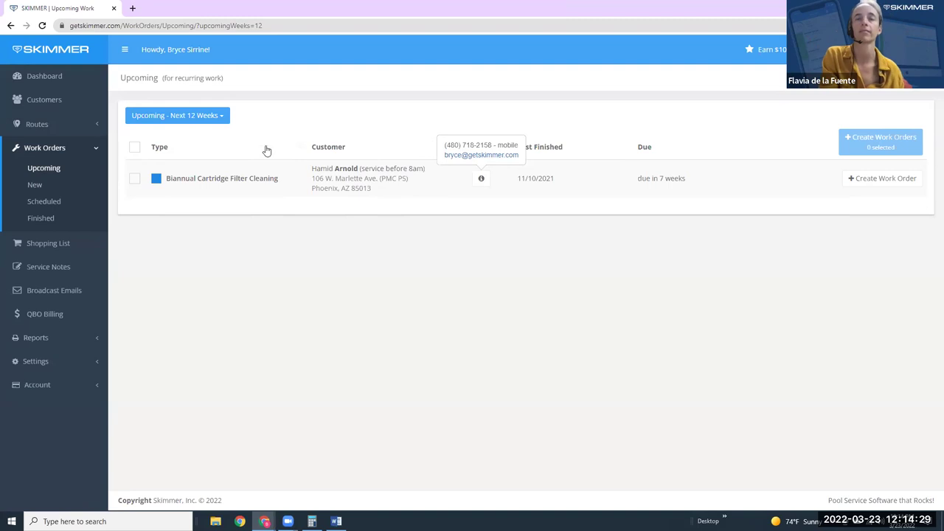
- Open a customer's profile from the Customers list
click(38, 100)
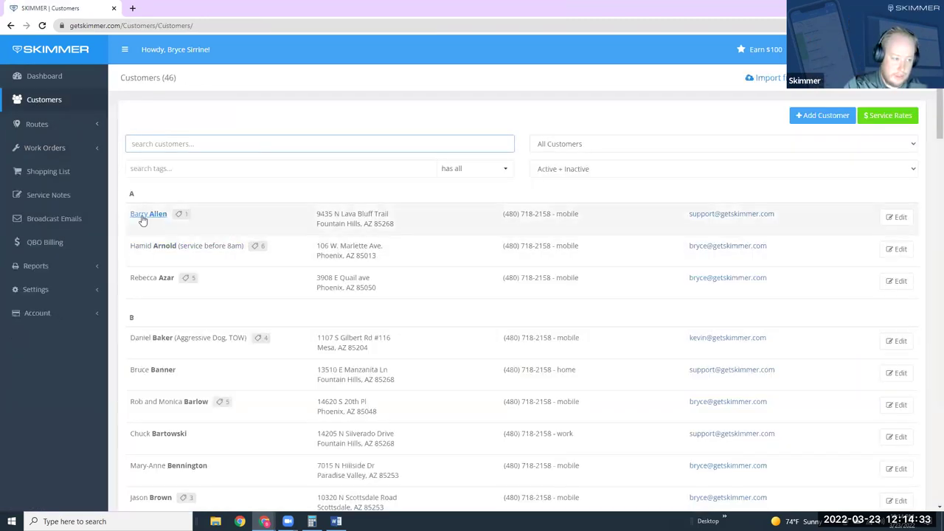
click(133, 213)
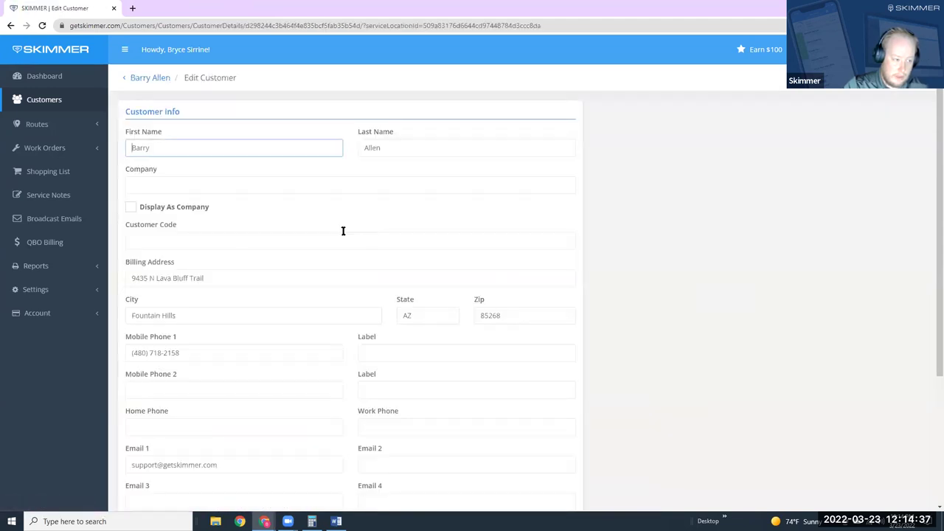
scroll(344, 229, down, 3)
- Add the Filter Type- Cartridge tag to the customer, then remove it again
click(223, 364)
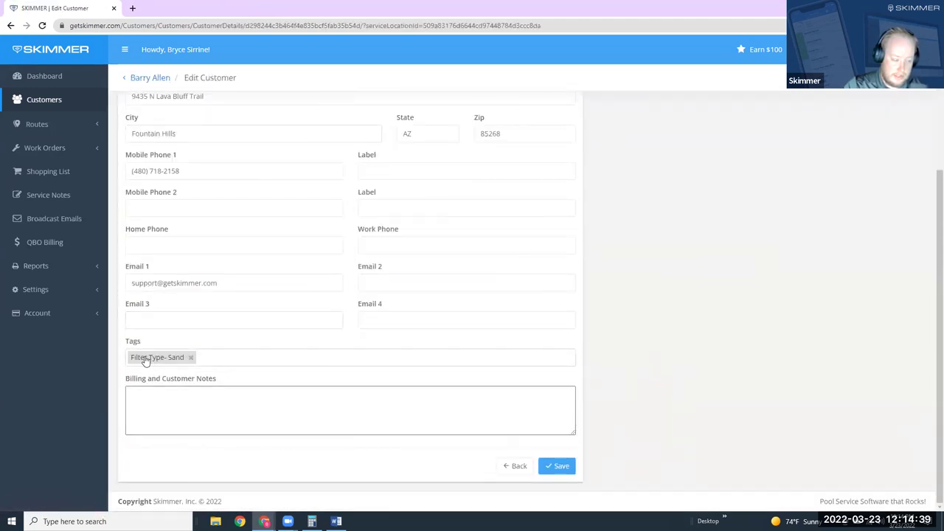
click(221, 361)
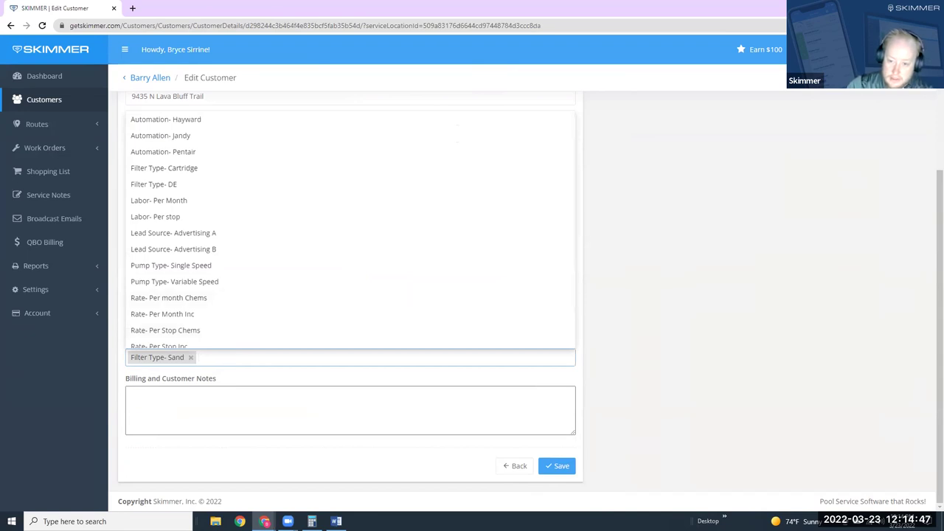
text(Filter)
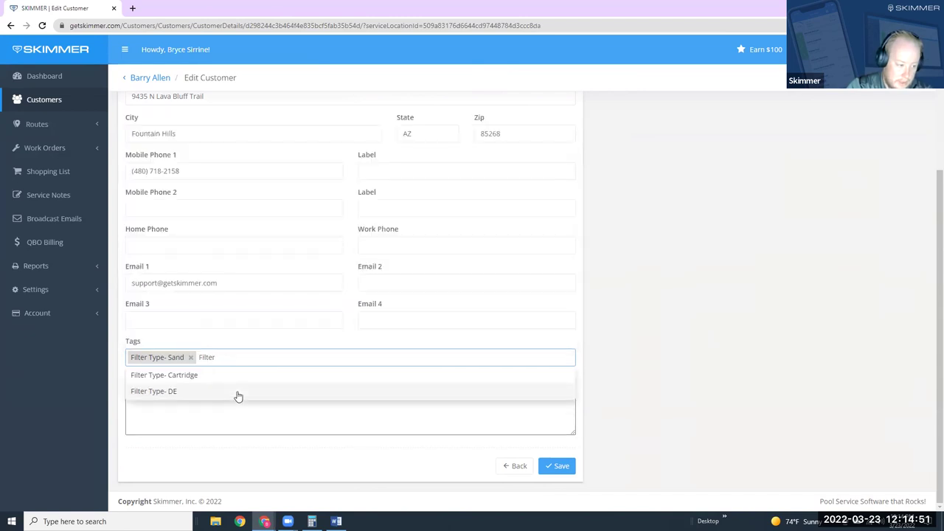
click(196, 374)
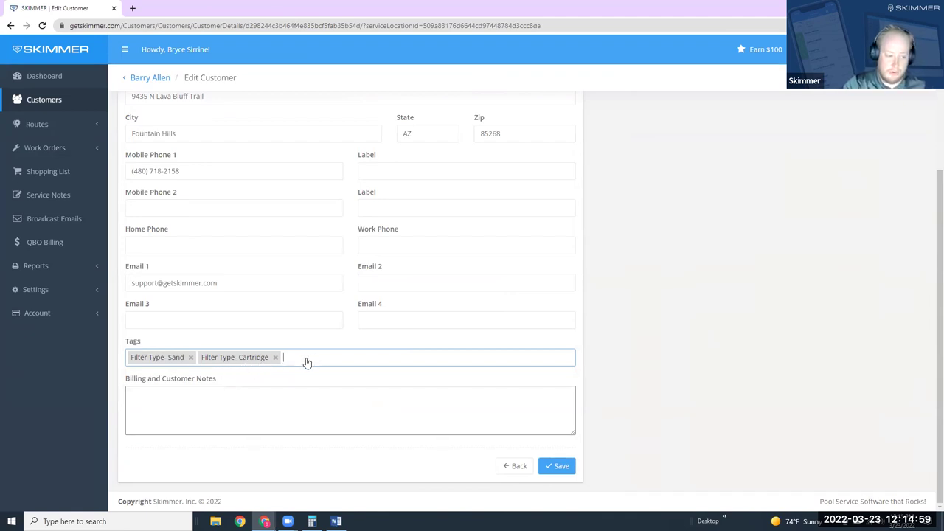
click(275, 359)
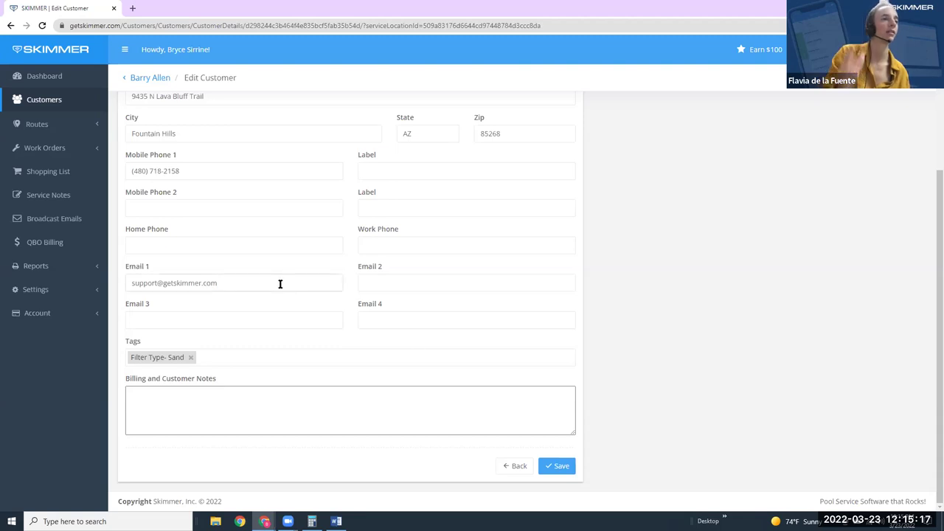
- Start a new broadcast email sent to Customers with These Tags: Filter Type- Cartridge
click(52, 220)
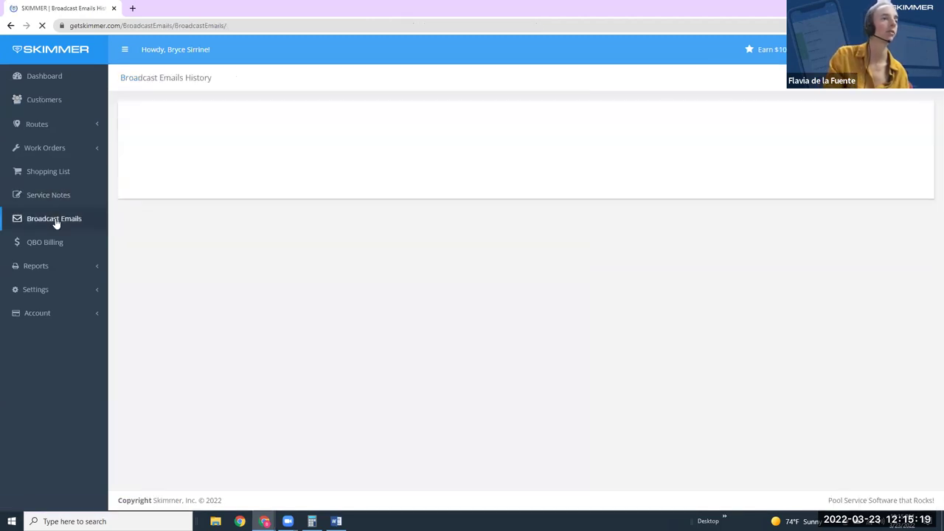
click(854, 123)
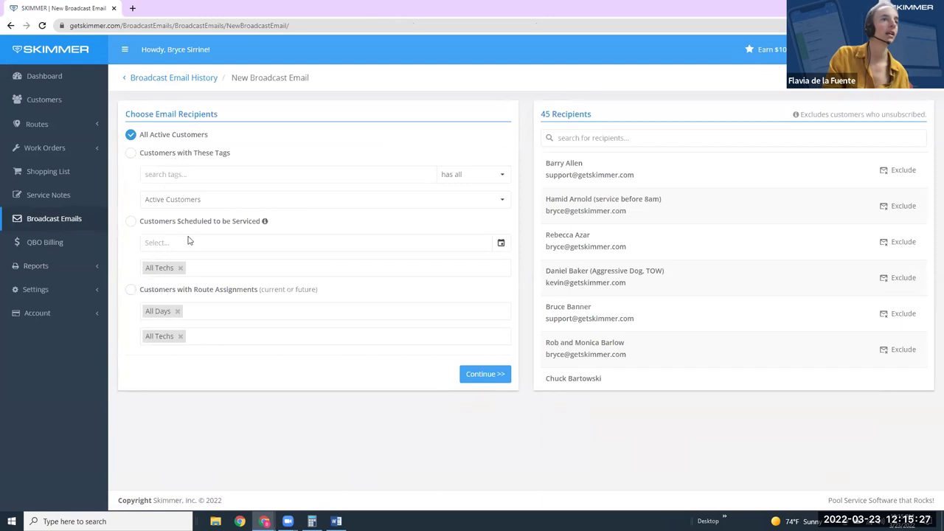
click(191, 155)
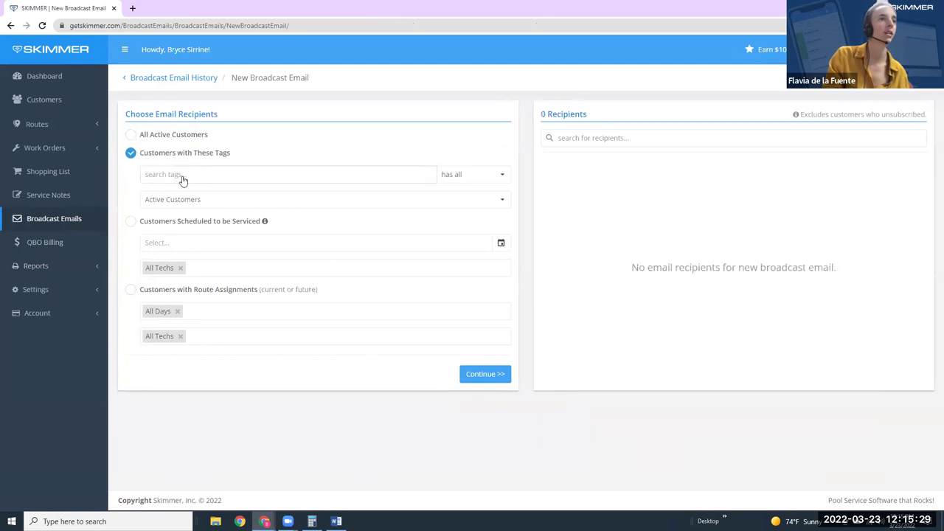
click(182, 177)
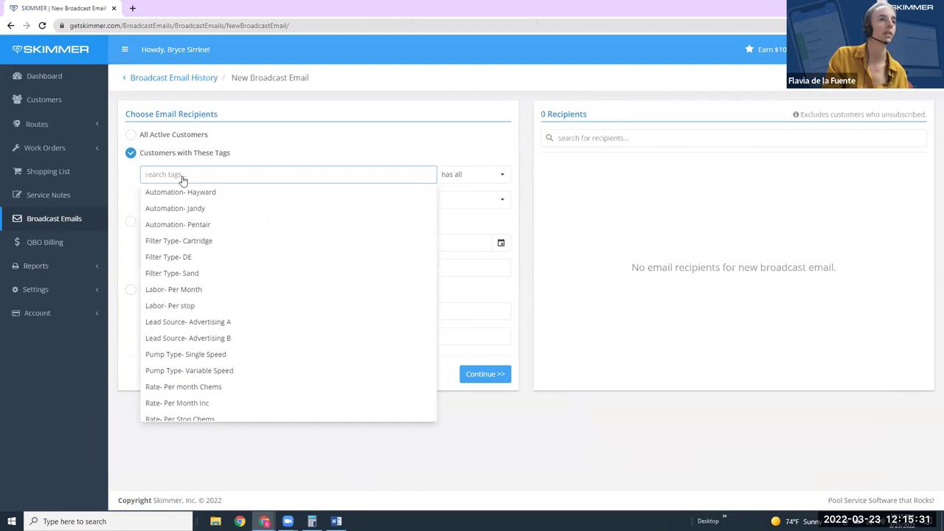
text(filter)
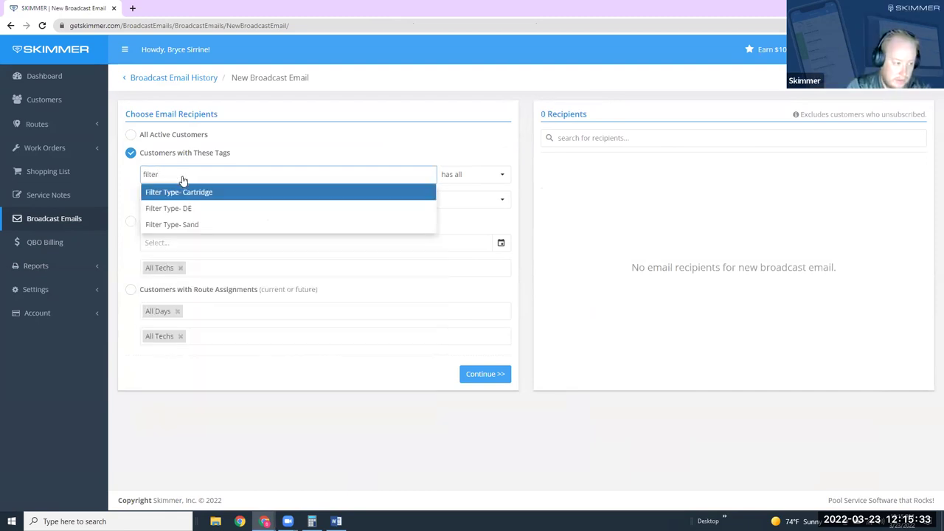
click(198, 192)
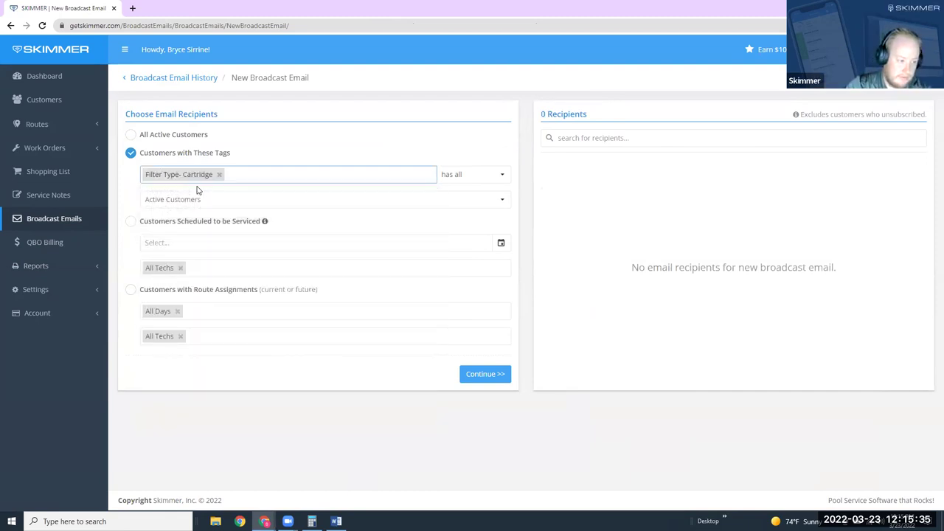
scroll(649, 359, down, 4)
scroll(649, 358, up, 5)
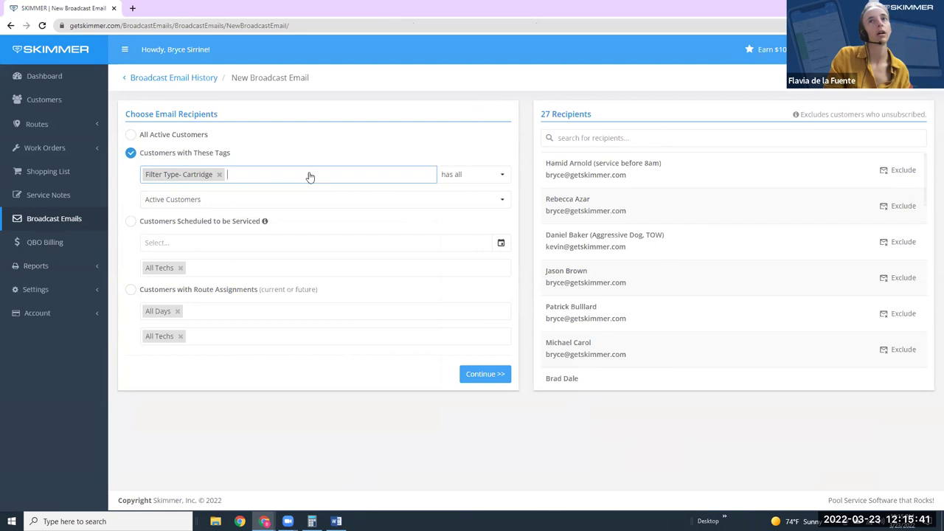
- Add the Rate- Per month Chems tag as a recipient filter, then remove it
click(228, 174)
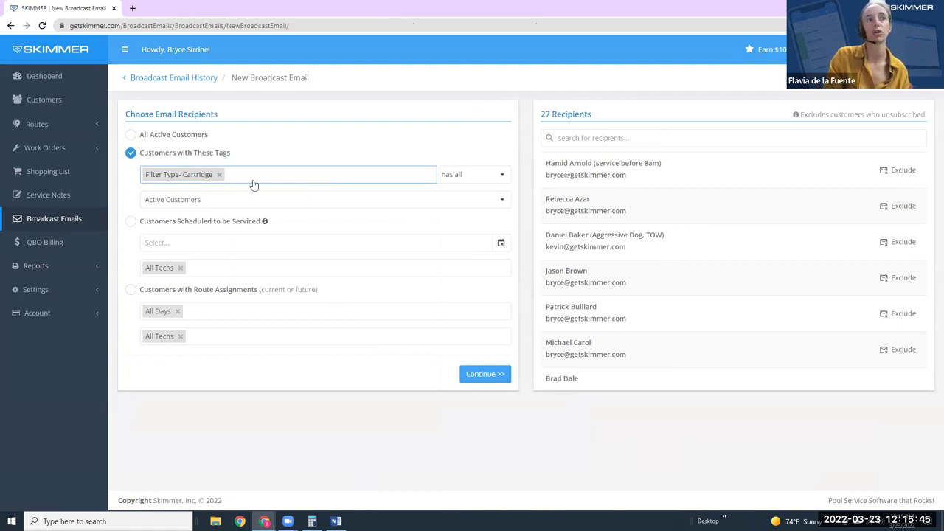
click(251, 180)
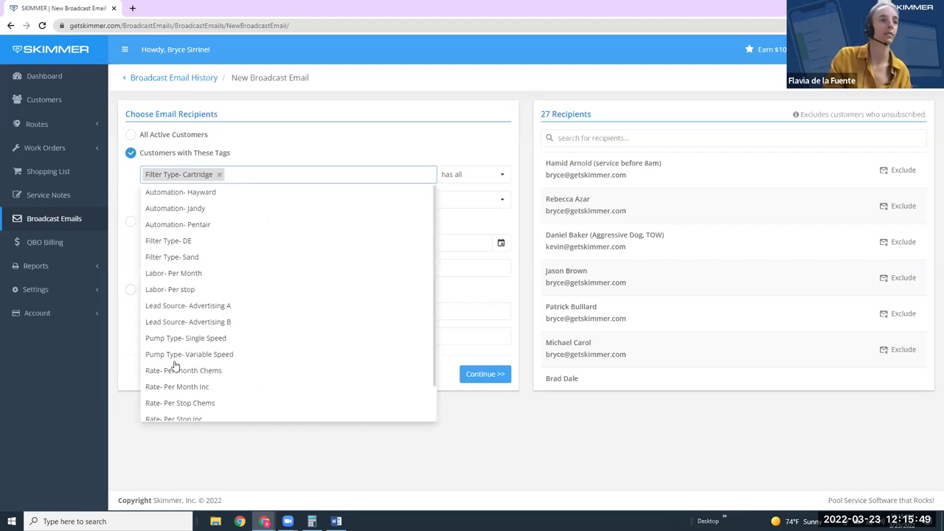
click(197, 371)
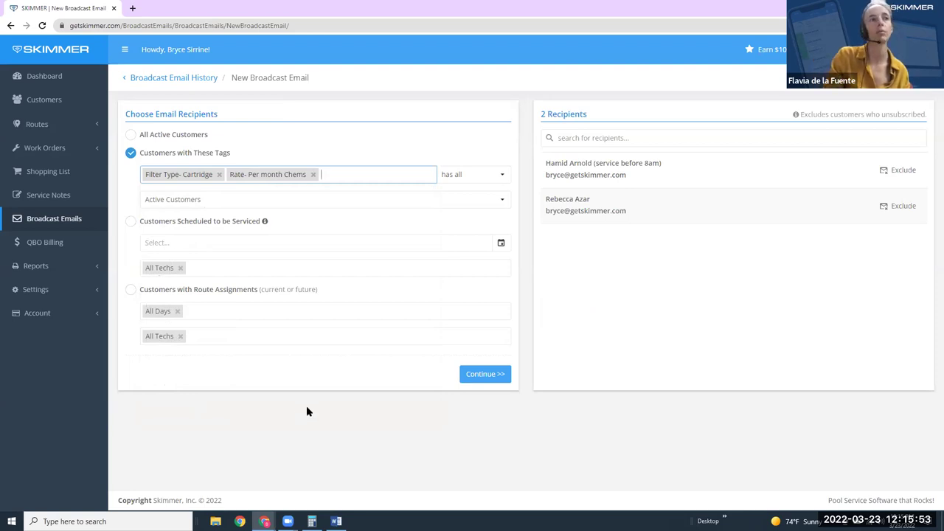
click(313, 176)
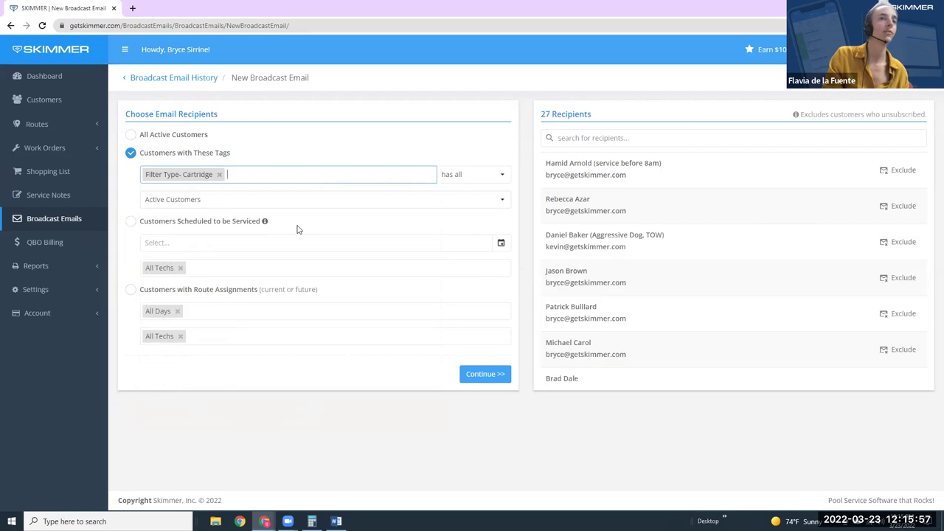